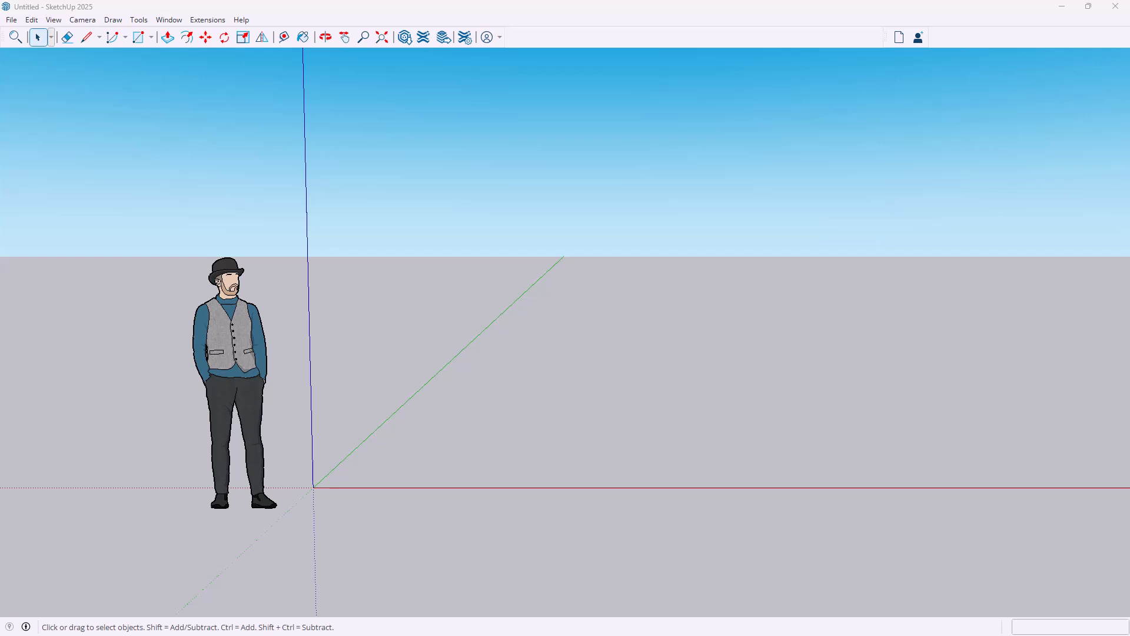
# Step: Draw a narrow rectangle on the ground plane with one corner on the red axis, extending along the green direction
pyautogui.click(784, 309)
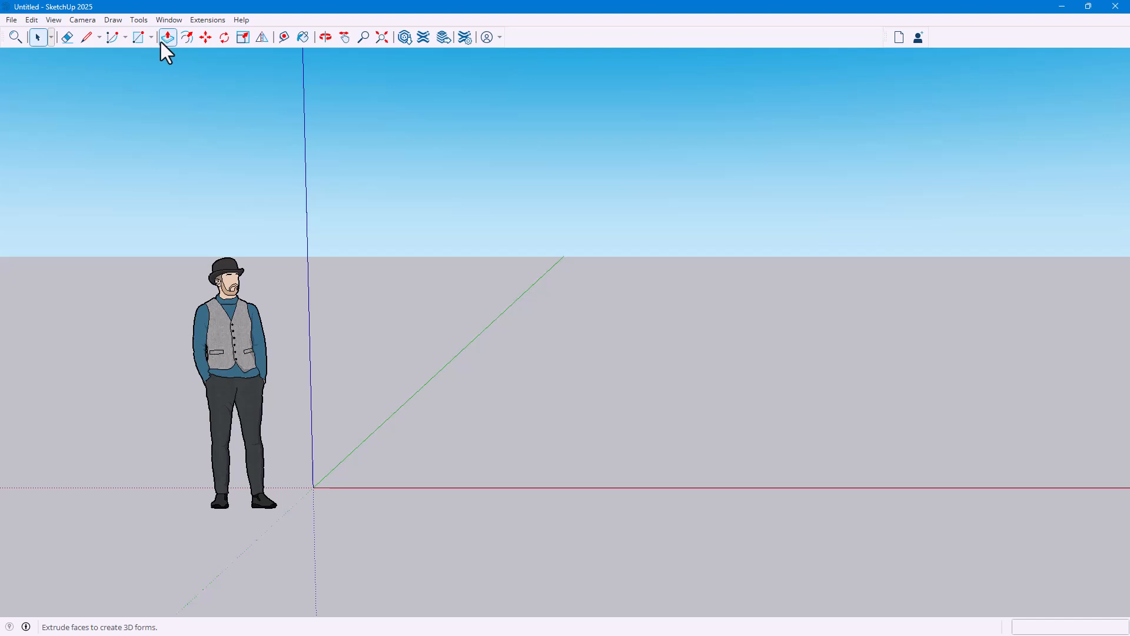
pyautogui.moveTo(377, 377); pyautogui.dragTo(428, 399, button='middle')
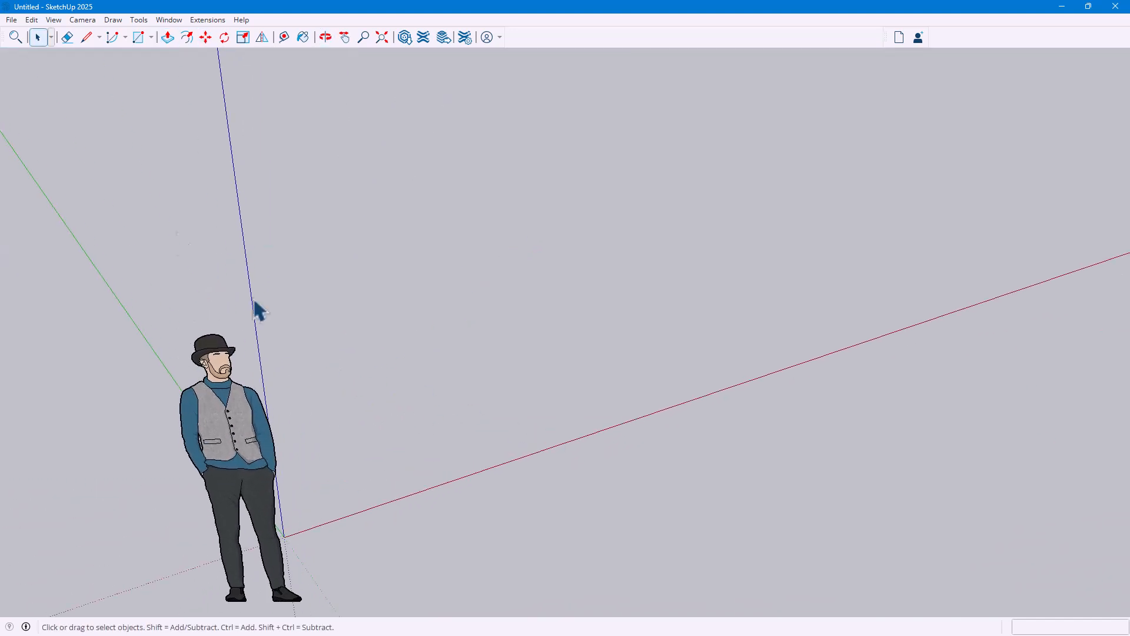
pyautogui.click(369, 506)
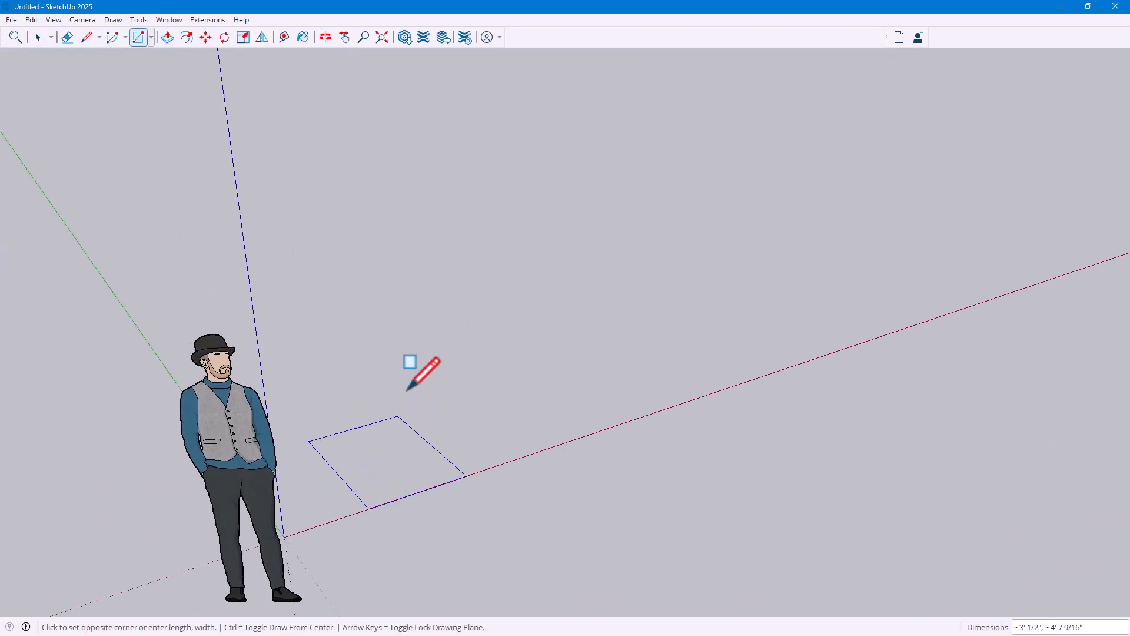
pyautogui.click(285, 351)
pyautogui.moveTo(284, 347)
pyautogui.mouseDown(button='middle')
pyautogui.moveTo(252, 355)
pyautogui.moveTo(229, 330)
pyautogui.mouseUp(button='middle')
# Step: Push/Pull the rectangle upward into a low box for the first stair
pyautogui.click(90, 40)
pyautogui.click(167, 37)
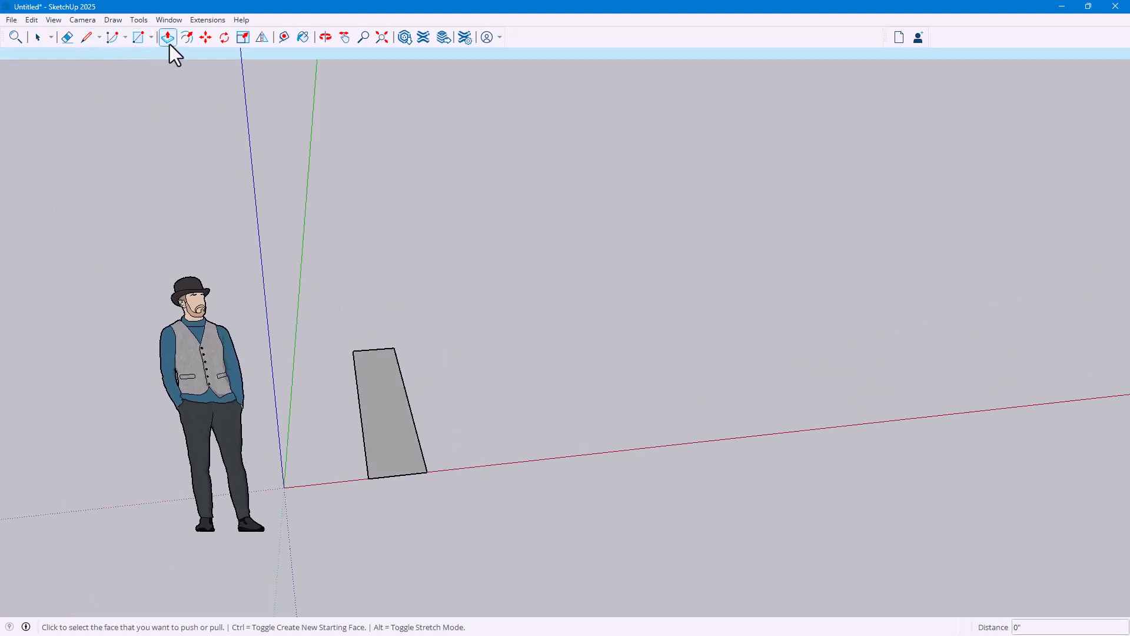
pyautogui.click(399, 428)
pyautogui.click(399, 400)
# Step: Select the whole box and make it a component with the definition name Stair
pyautogui.moveTo(532, 436); pyautogui.dragTo(582, 396, button='middle')
pyautogui.moveTo(477, 375); pyautogui.dragTo(295, 401, button='middle')
pyautogui.click(37, 37)
pyautogui.moveTo(246, 323); pyautogui.dragTo(446, 587)
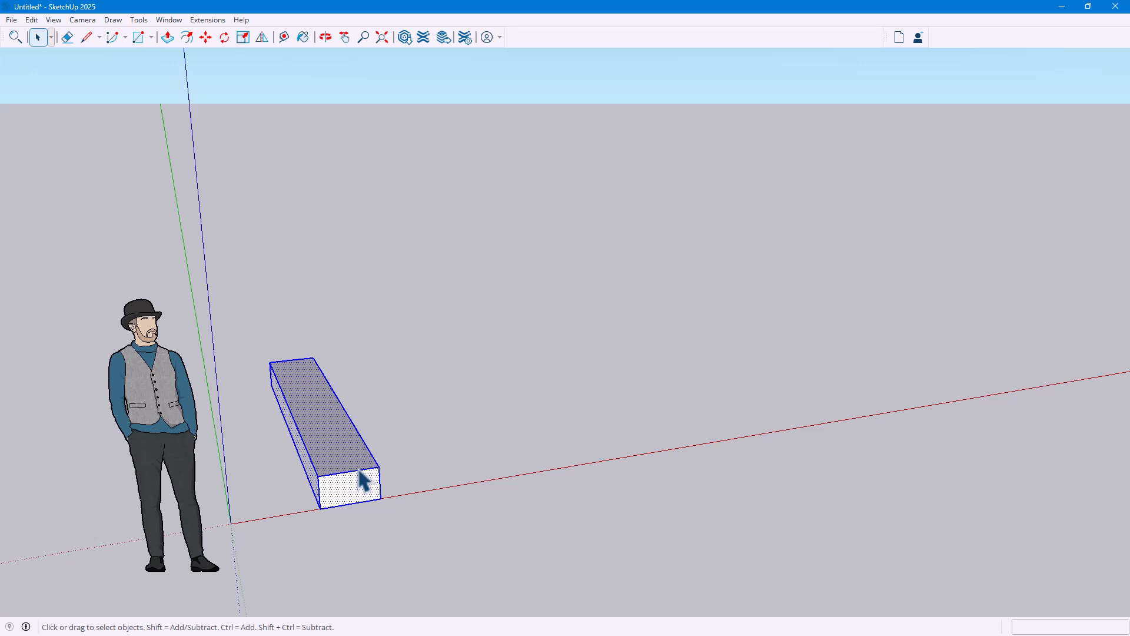
pyautogui.rightClick(337, 454)
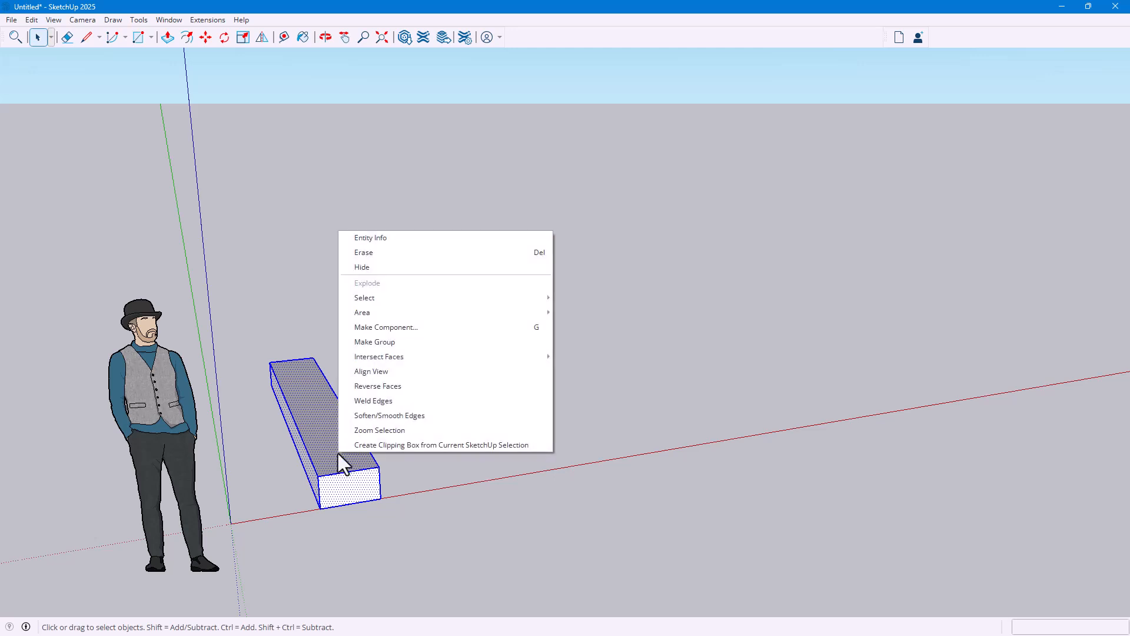
pyautogui.click(373, 328)
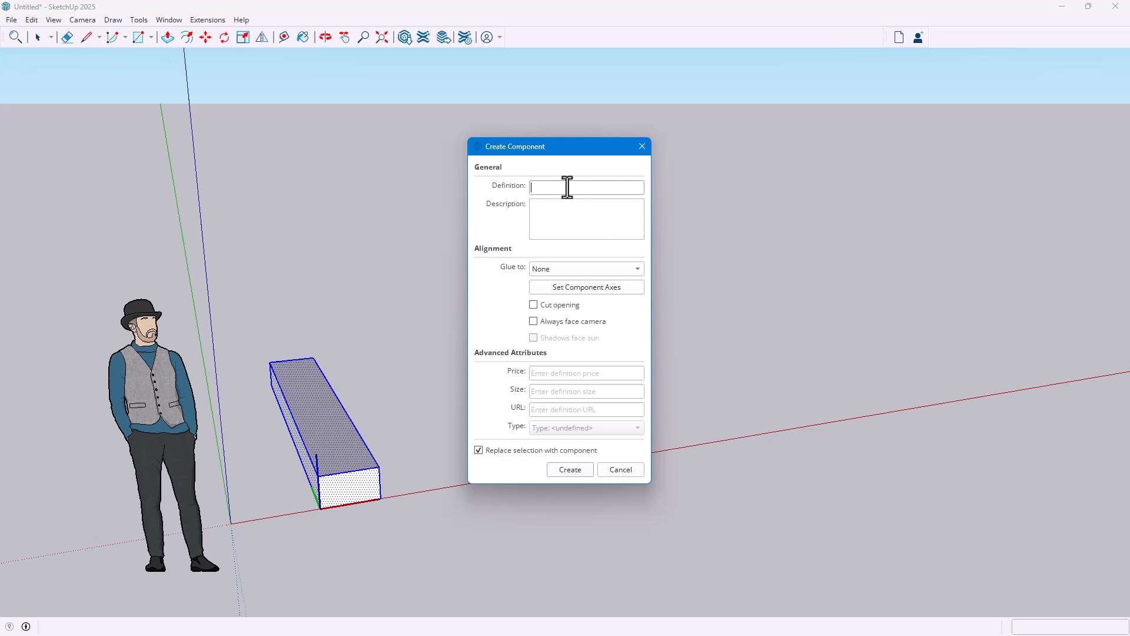
pyautogui.click(560, 466)
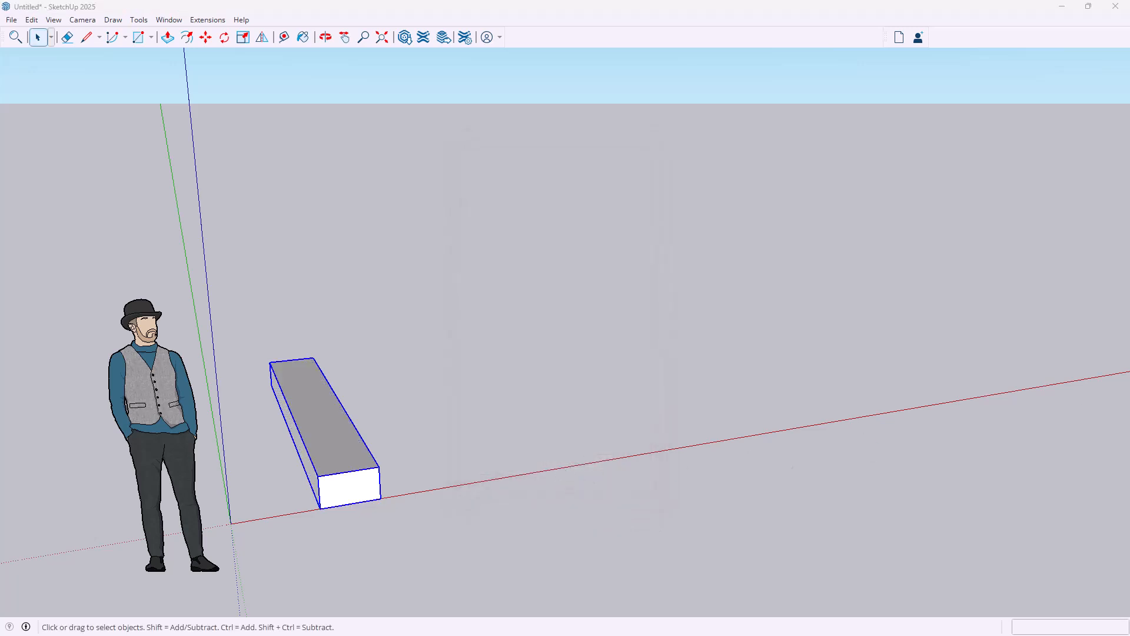
# Step: Try to copy the Stair component along the red axis beside the original
pyautogui.moveTo(379, 420); pyautogui.dragTo(409, 392, button='middle')
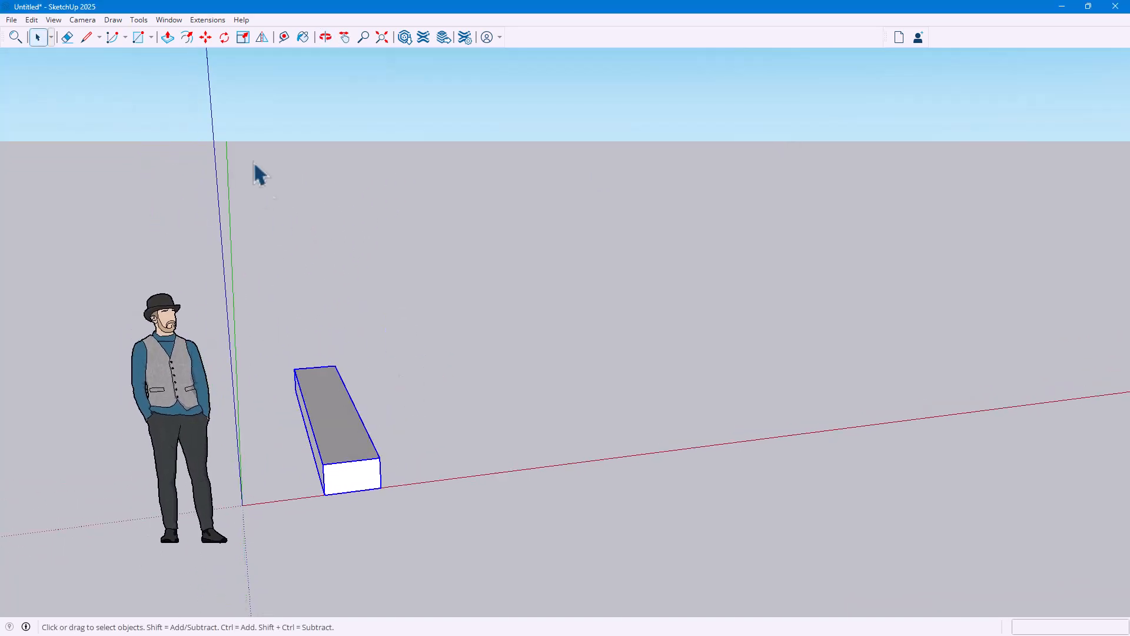
pyautogui.click(206, 39)
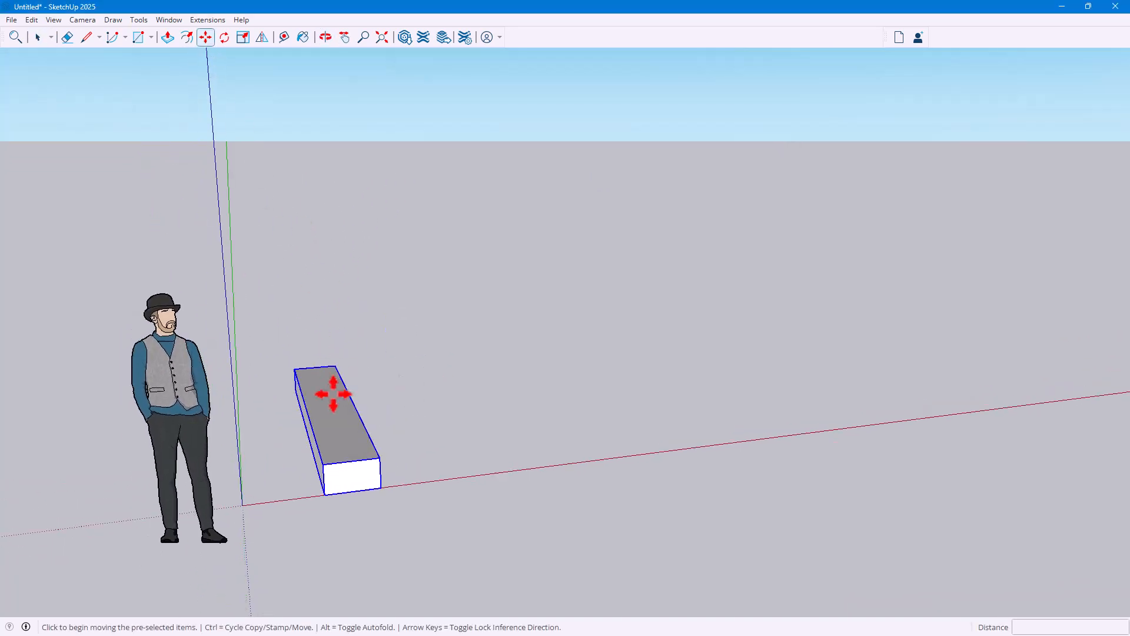
pyautogui.click(321, 466)
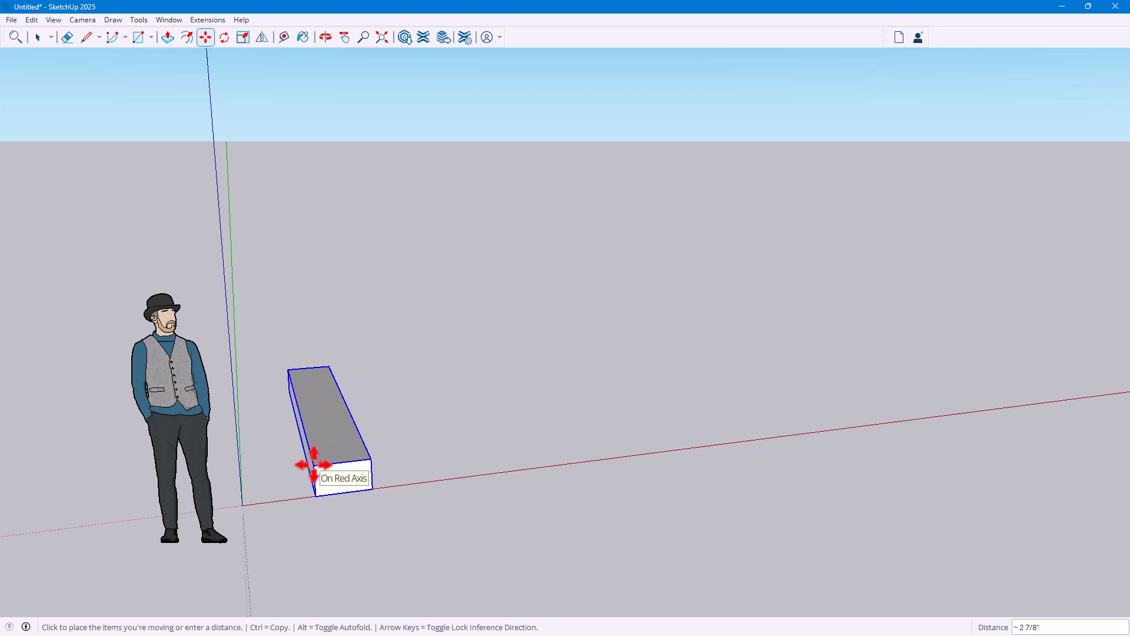
pyautogui.press('ctrl')
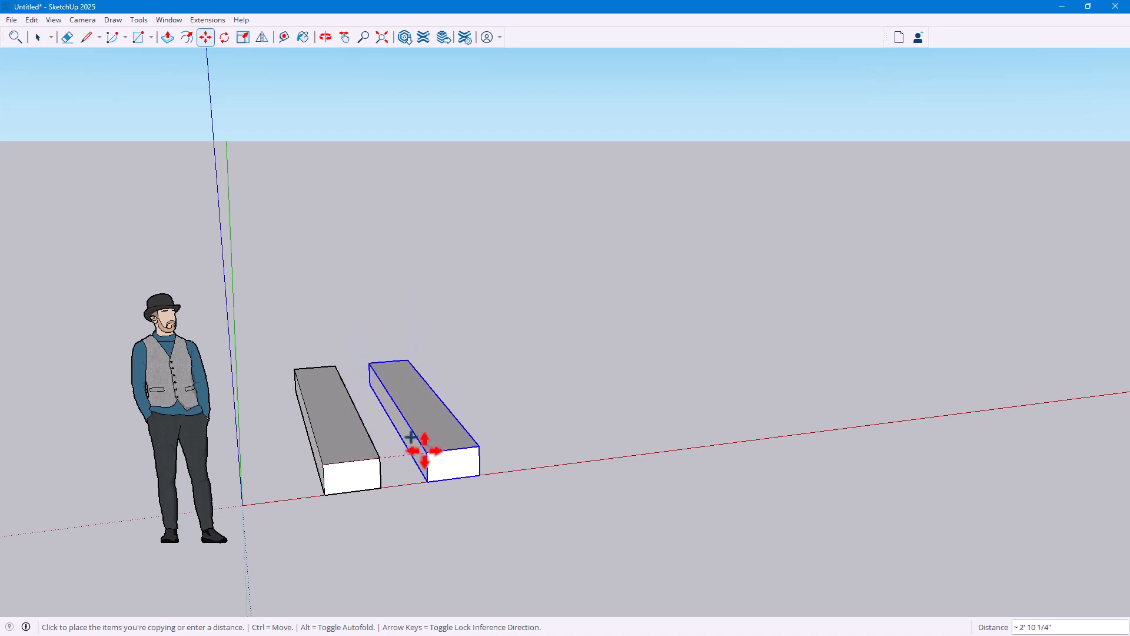
pyautogui.moveTo(359, 462); pyautogui.dragTo(334, 437, button='middle')
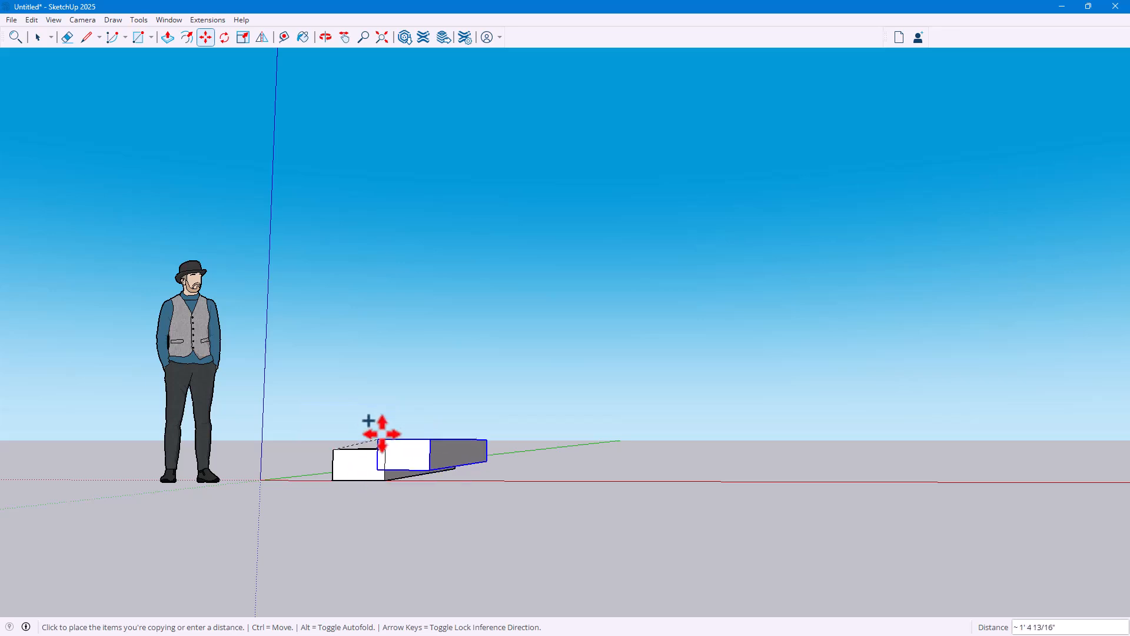
pyautogui.moveTo(378, 404); pyautogui.dragTo(421, 499, button='middle')
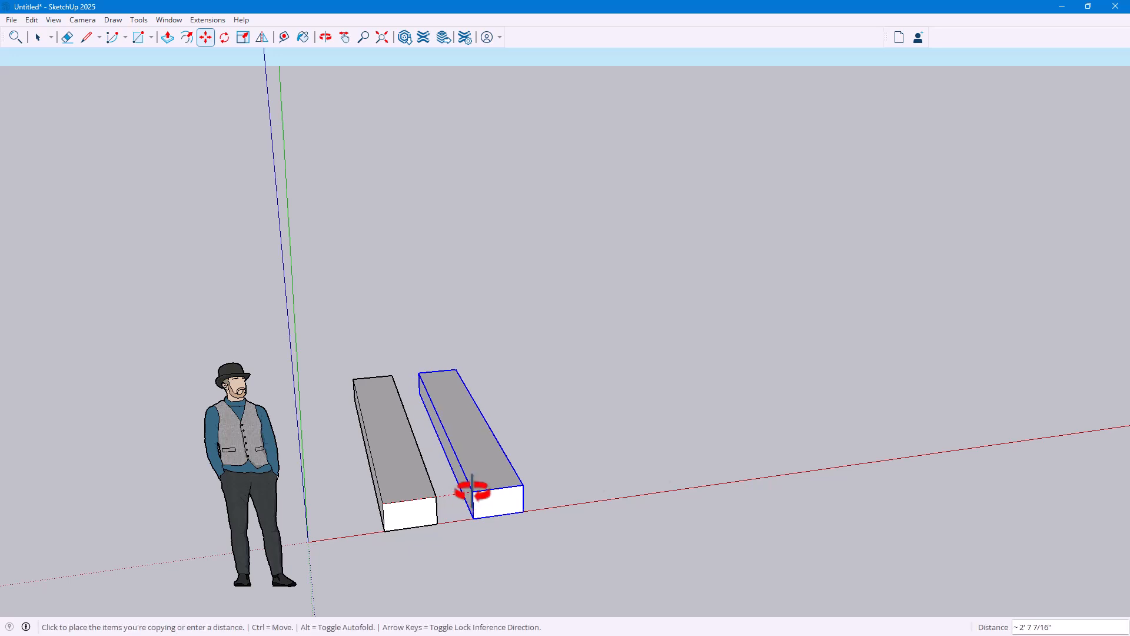
pyautogui.click(471, 488)
pyautogui.click(549, 531)
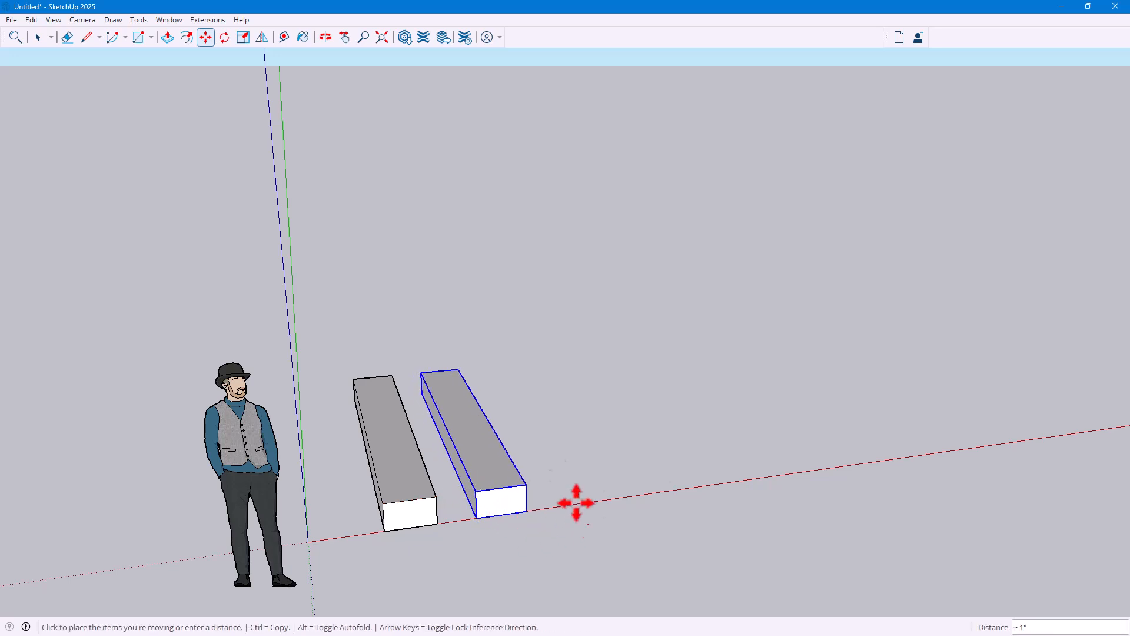
pyautogui.press('Escape')
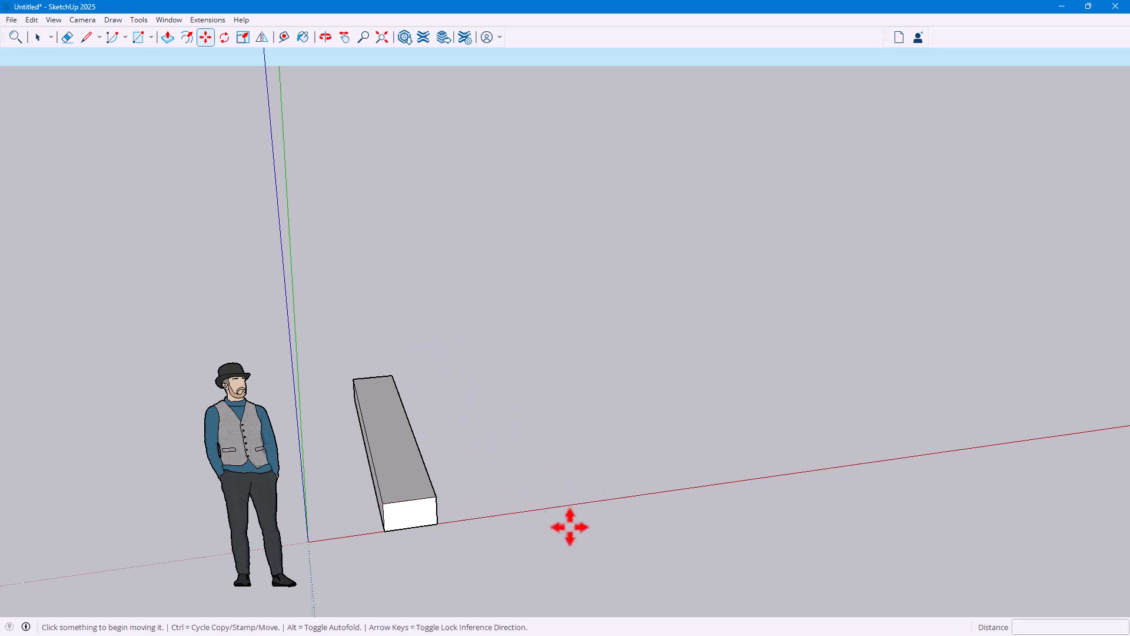
# Step: Try to copy the Stair component from its lower front corner to its opposite upper corner with the value 20, and undo it
pyautogui.moveTo(383, 529)
pyautogui.mouseDown(button='middle')
pyautogui.moveTo(359, 493)
pyautogui.moveTo(373, 535)
pyautogui.mouseUp(button='middle')
pyautogui.click(373, 527)
pyautogui.press('ctrl')
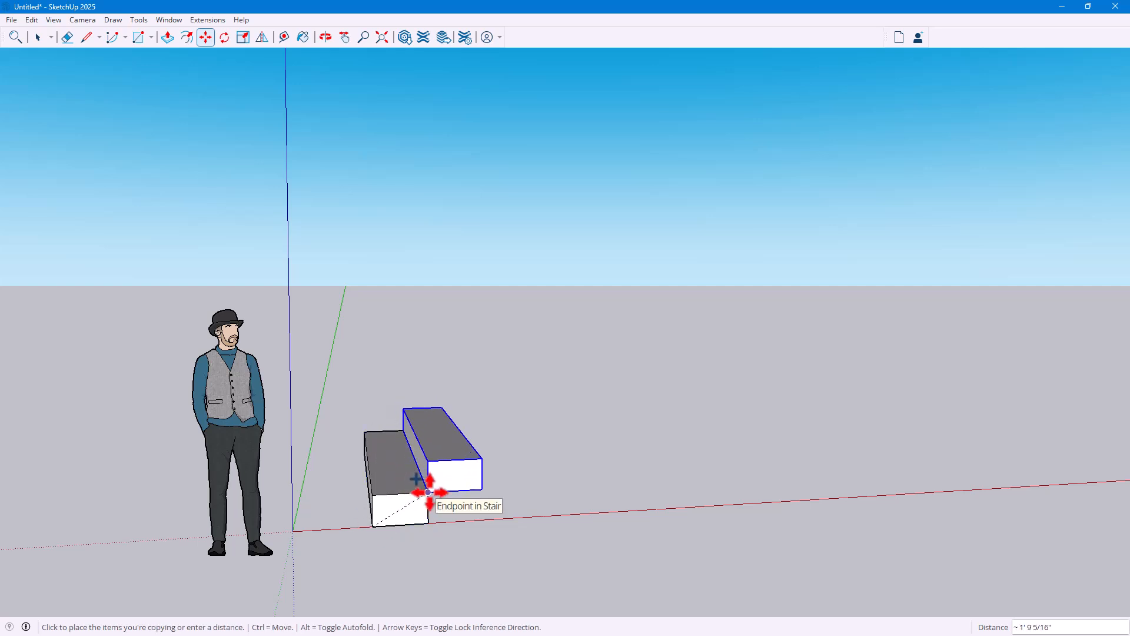
pyautogui.click(428, 491)
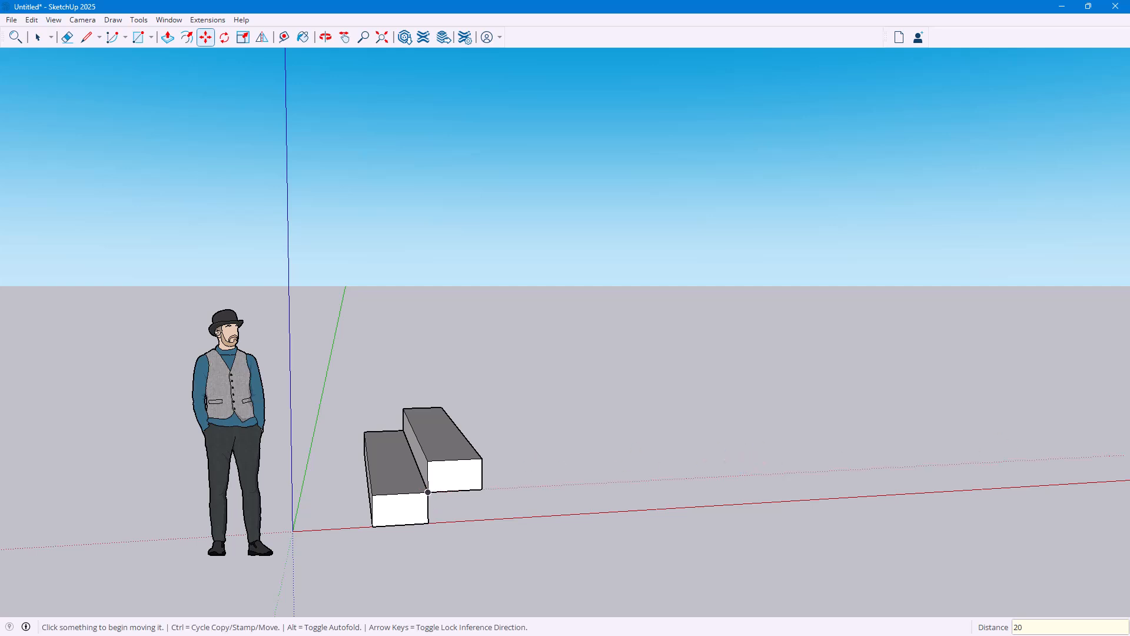
pyautogui.press('Return')
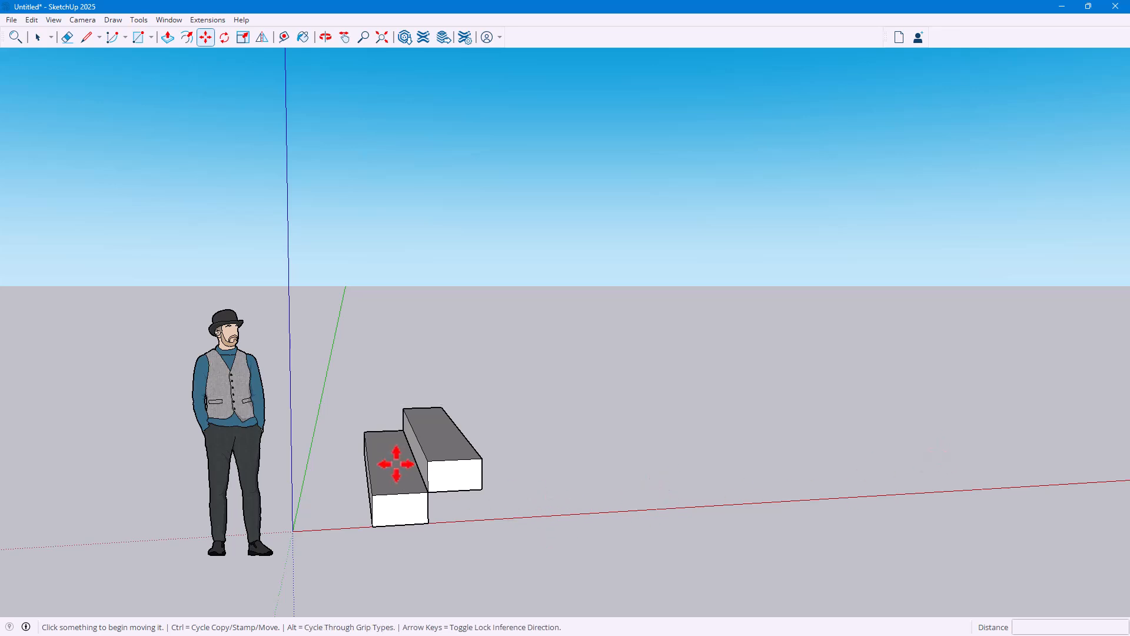
pyautogui.moveTo(535, 449); pyautogui.dragTo(441, 444, button='middle')
pyautogui.moveTo(513, 464); pyautogui.dragTo(684, 441, button='middle')
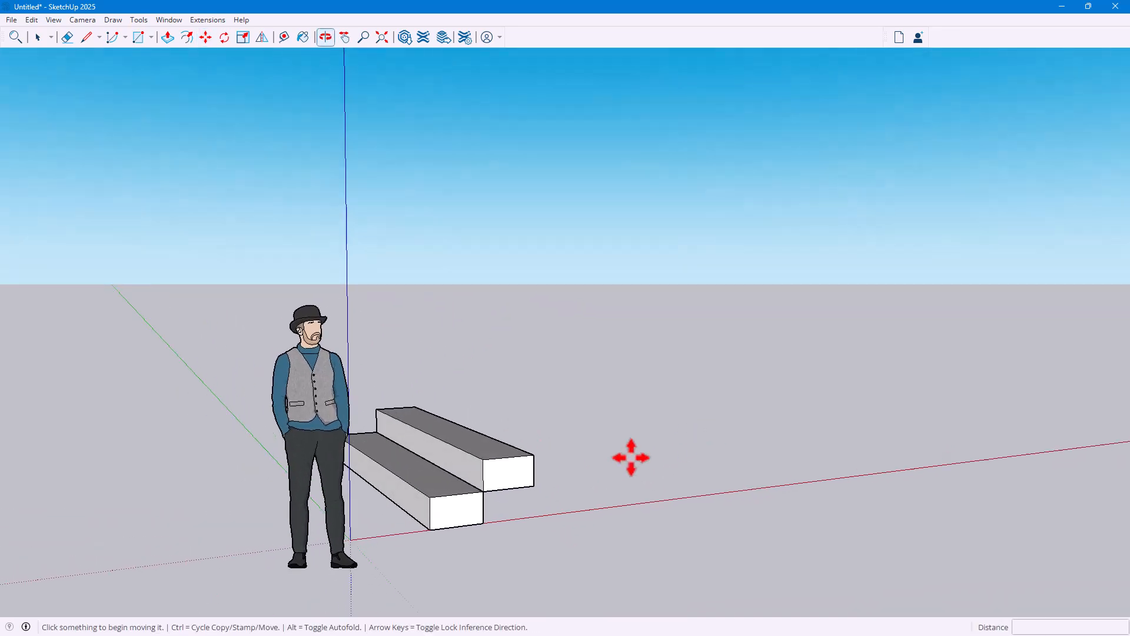
pyautogui.hotkey('ctrl', 'z')
# Step: Copy the Stair component from its lower front corner to its opposite upper corner and array the copy 20x
pyautogui.moveTo(516, 471); pyautogui.dragTo(429, 522, button='middle')
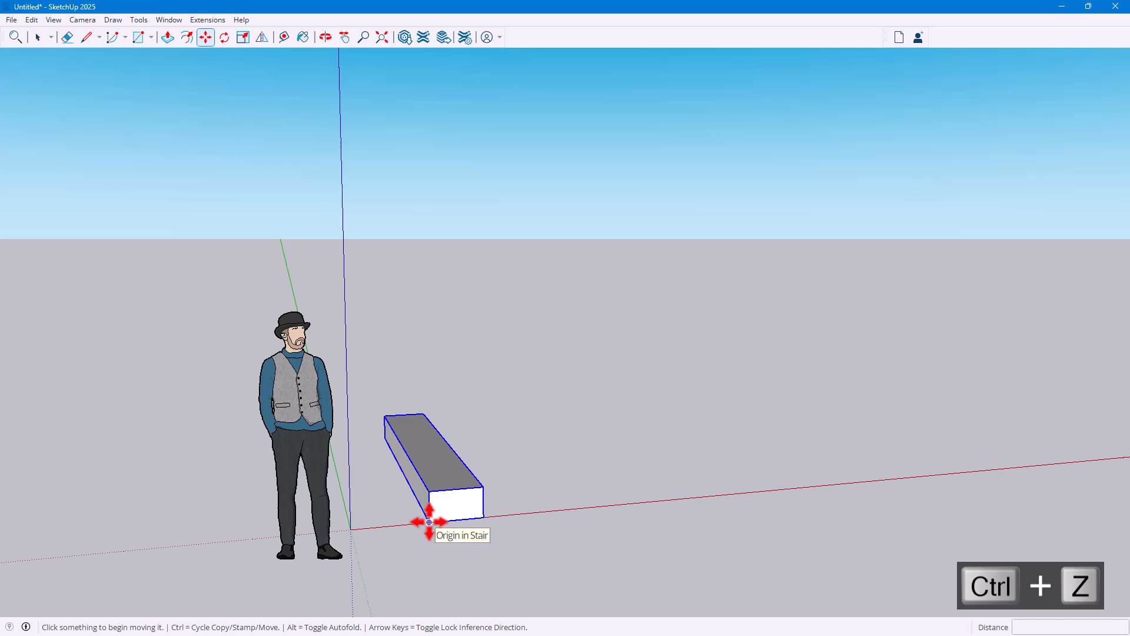
pyautogui.click(429, 522)
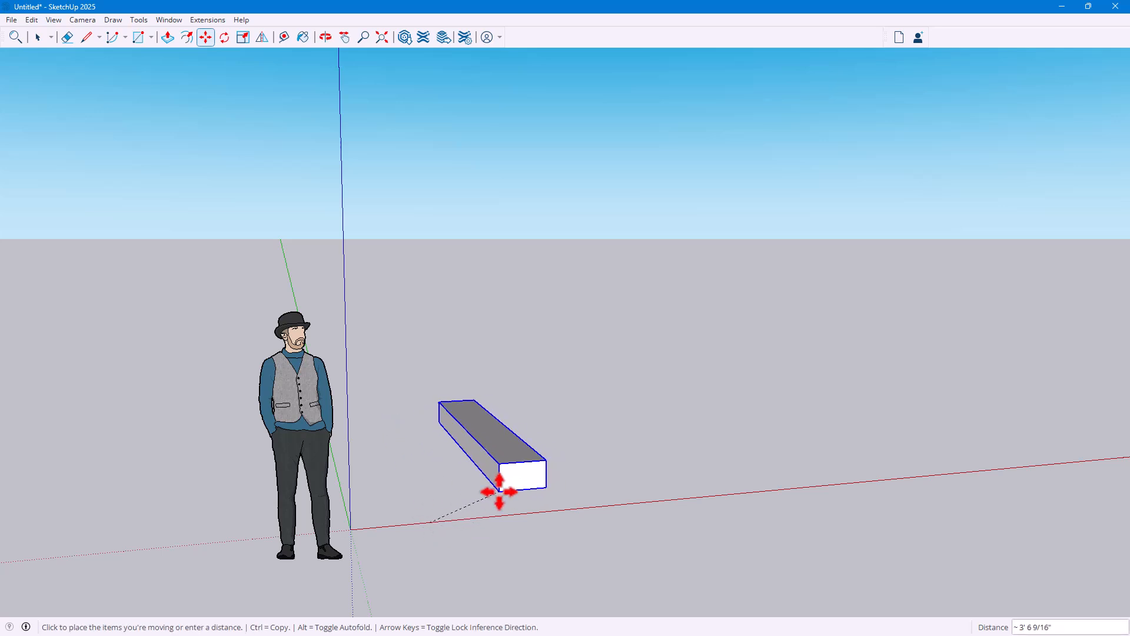
pyautogui.press('ctrl')
pyautogui.click(484, 486)
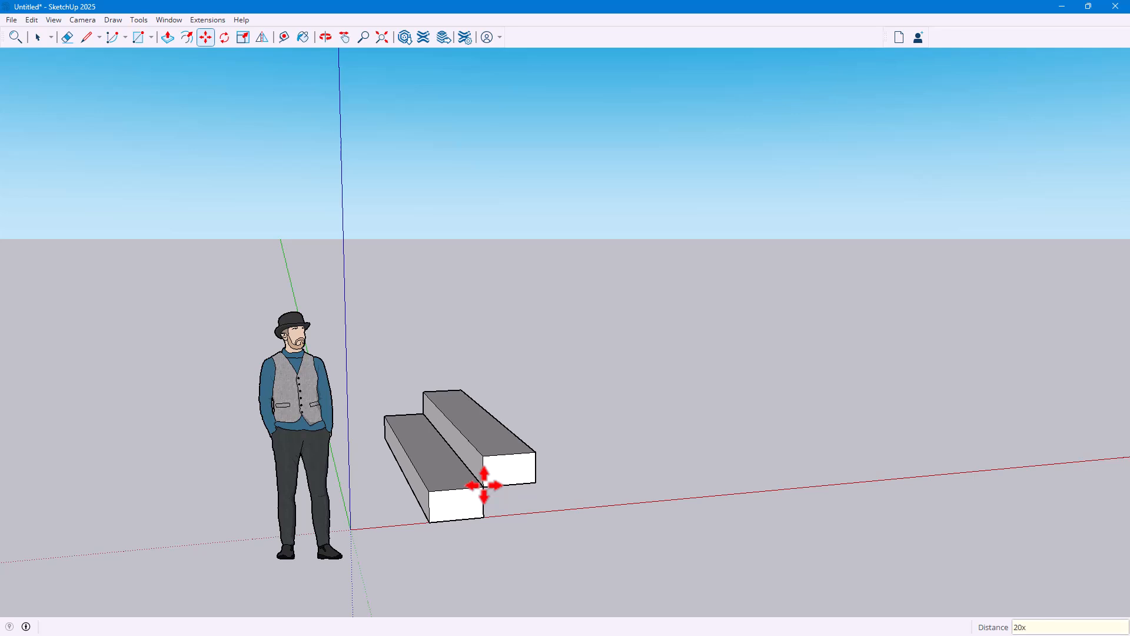
pyautogui.press('Return')
# Step: Open the third Stair component from the bottom for editing and select its end face
pyautogui.moveTo(775, 240); pyautogui.dragTo(718, 311, button='middle')
pyautogui.scroll(-5, 822, 344)
pyautogui.scroll(2, 834, 280)
pyautogui.scroll(4, 775, 406)
pyautogui.moveTo(719, 434); pyautogui.dragTo(715, 418, button='middle')
pyautogui.moveTo(420, 541); pyautogui.dragTo(564, 542, button='middle')
pyautogui.click(38, 38)
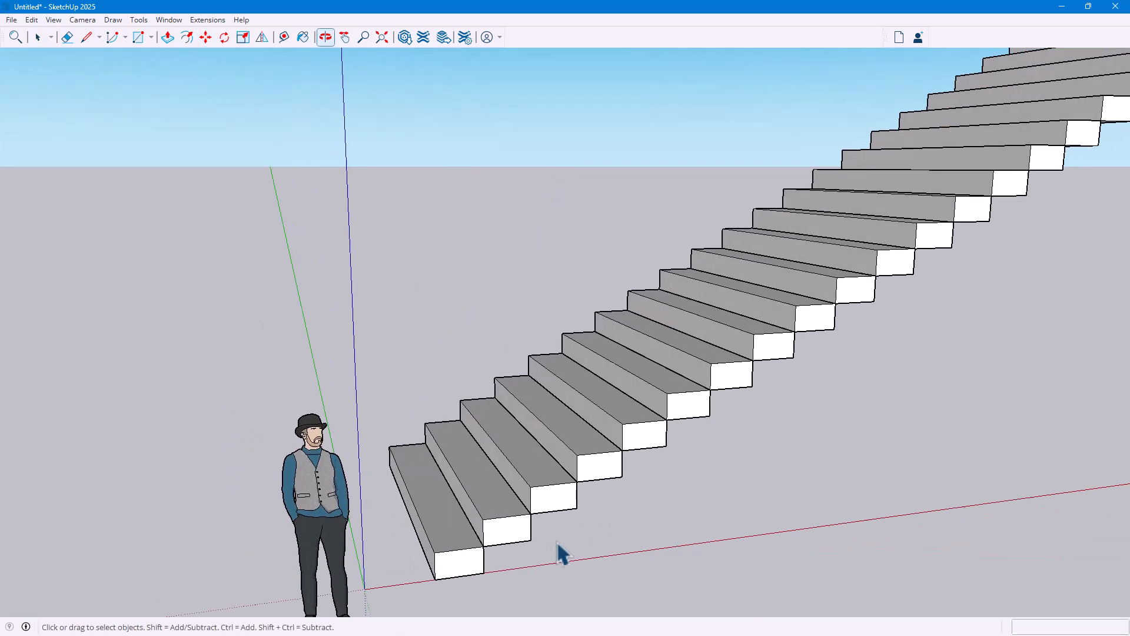
pyautogui.moveTo(658, 448); pyautogui.dragTo(462, 517, button='middle')
pyautogui.doubleClick(464, 508)
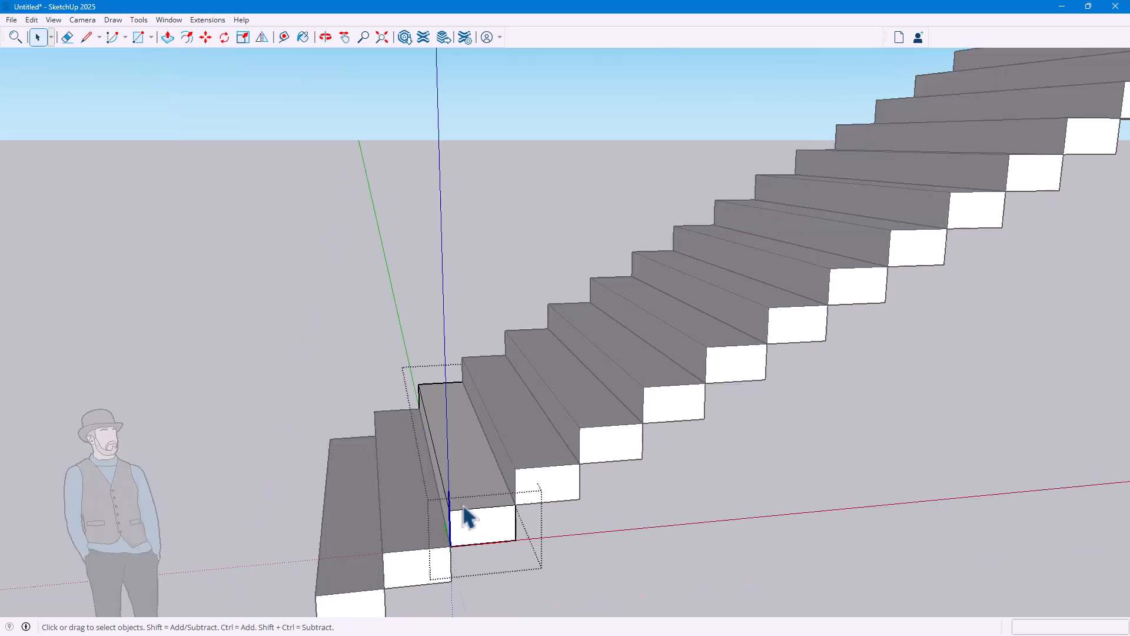
pyautogui.scroll(4, 461, 527)
pyautogui.click(459, 500)
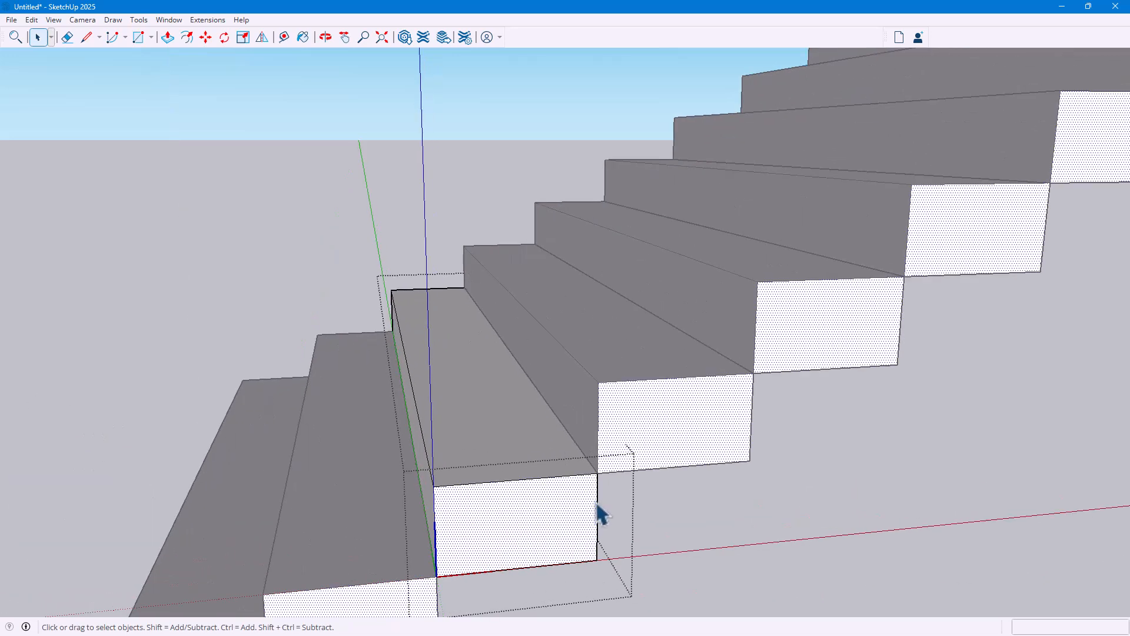
# Step: Draw a line about 11' 3" long across the open stair's tread, parallel to its front edge, to mark off a narrow nosing strip
pyautogui.moveTo(575, 510); pyautogui.dragTo(479, 485, button='middle')
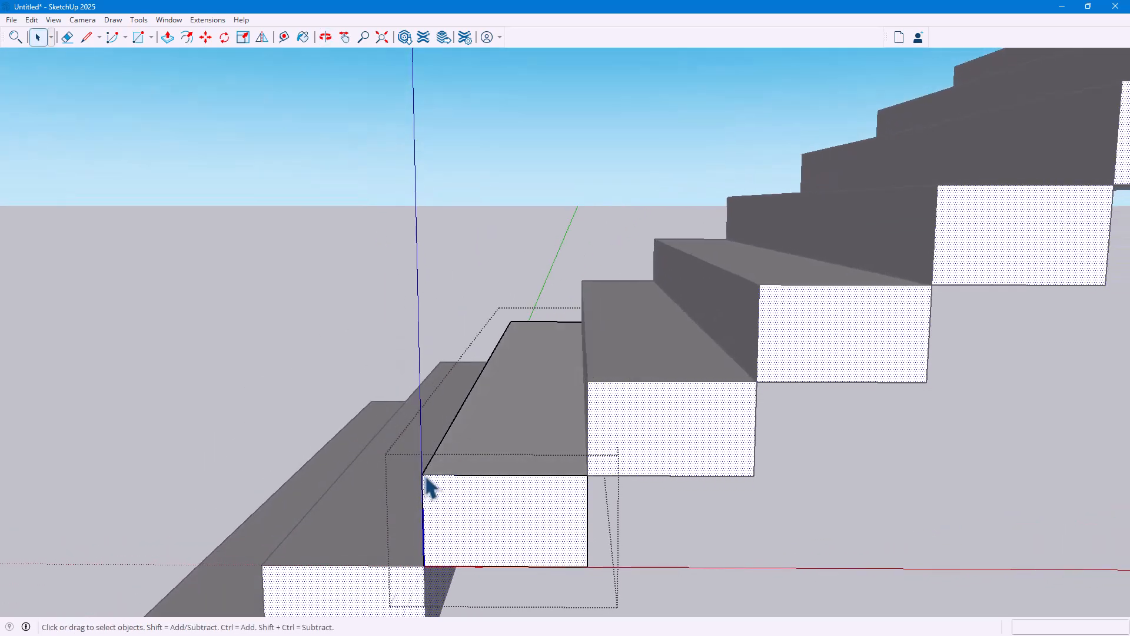
pyautogui.click(429, 496)
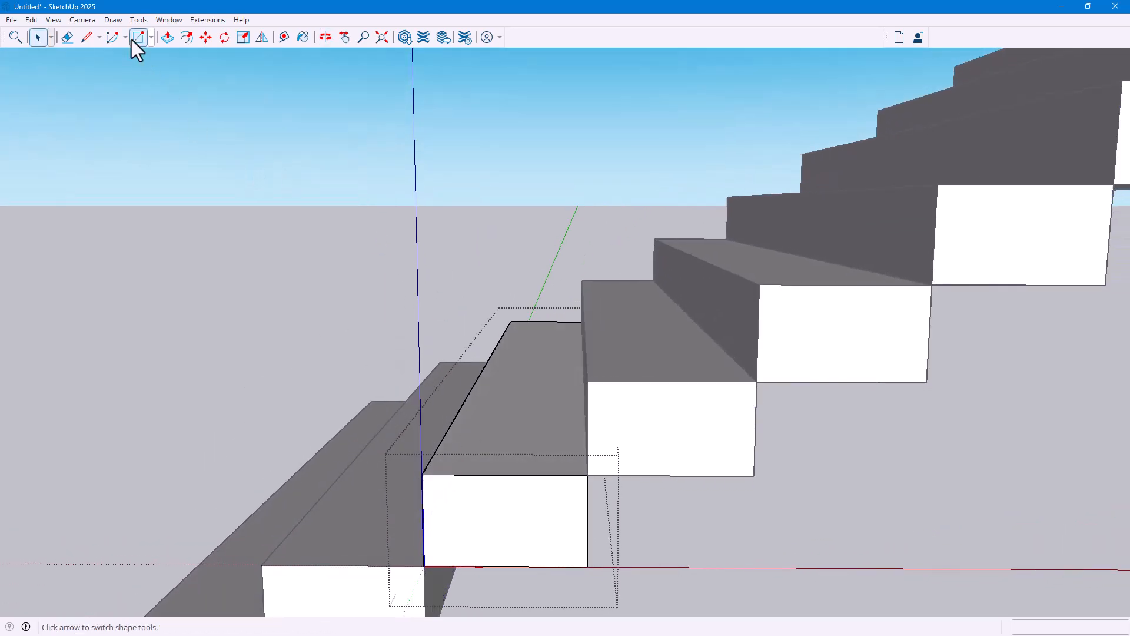
pyautogui.moveTo(452, 449); pyautogui.dragTo(520, 439, button='middle')
pyautogui.click(83, 33)
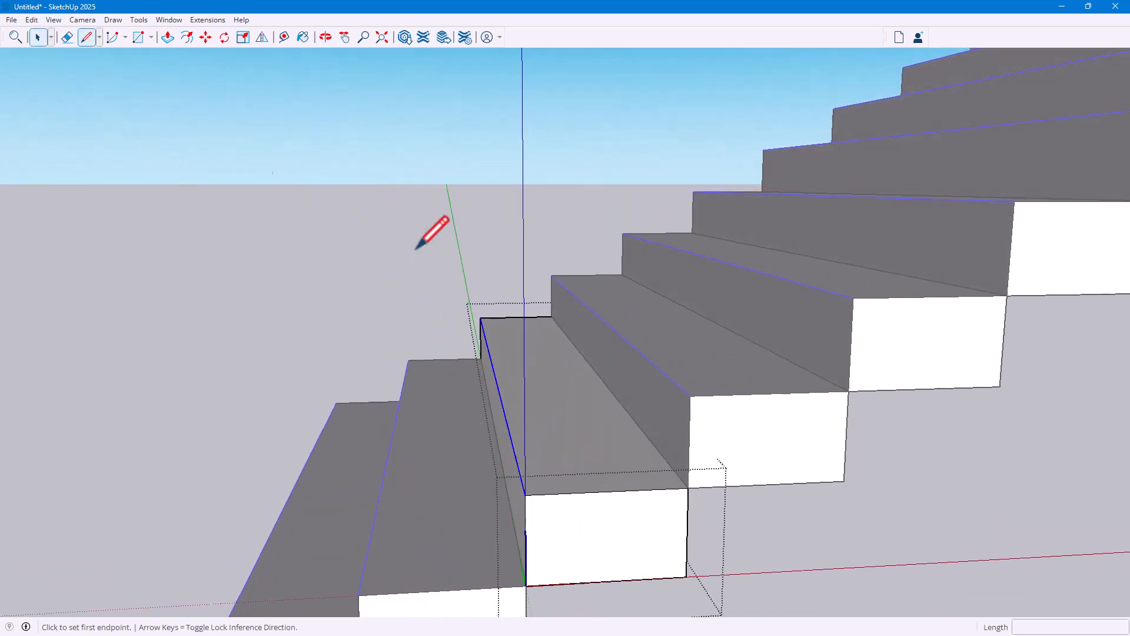
pyautogui.click(492, 317)
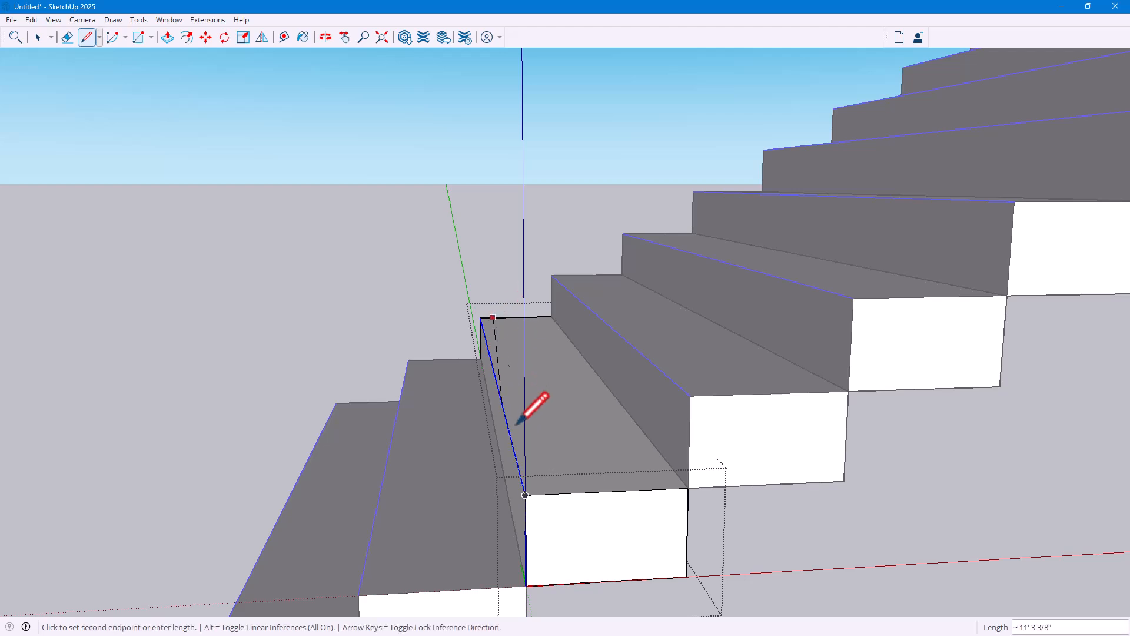
pyautogui.click(554, 492)
# Step: Push/Pull the narrow front strip of the tread upward about 13/16"
pyautogui.click(167, 37)
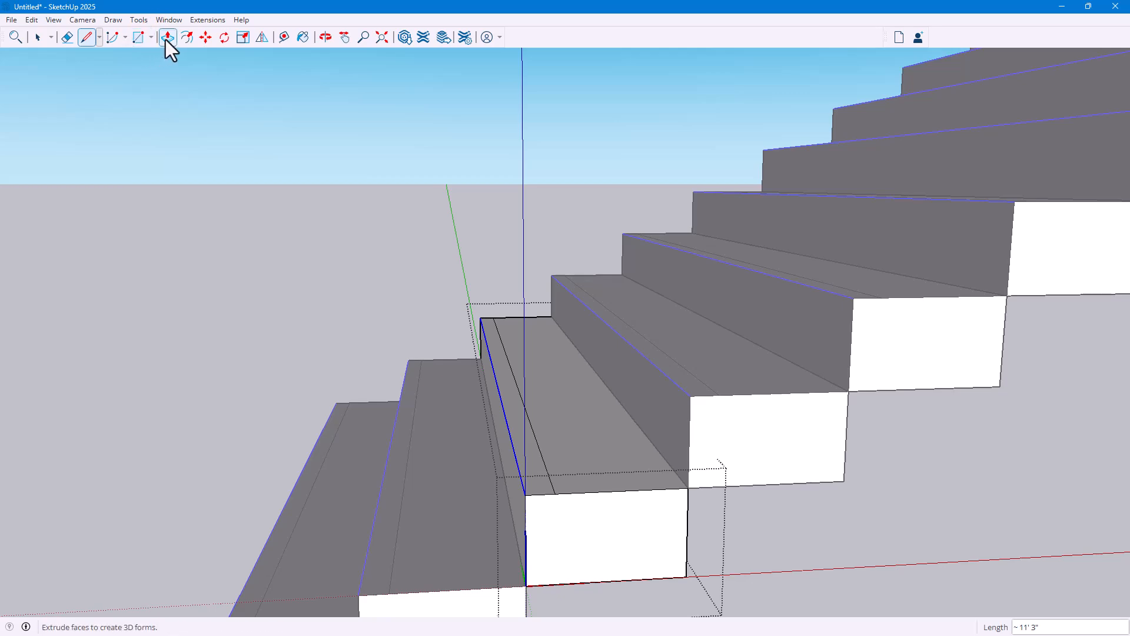
pyautogui.click(510, 405)
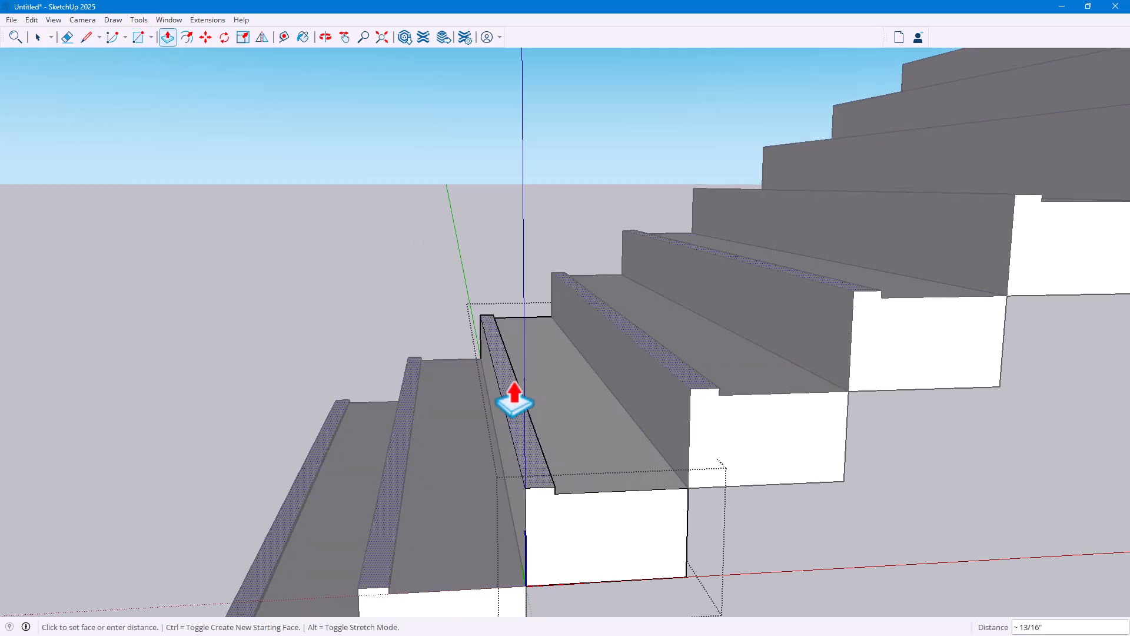
pyautogui.click(515, 400)
# Step: Push/Pull the rear face of the open stair outward about 9 9/16" so the treads overlap
pyautogui.moveTo(711, 529); pyautogui.dragTo(396, 443, button='middle')
pyautogui.click(365, 443)
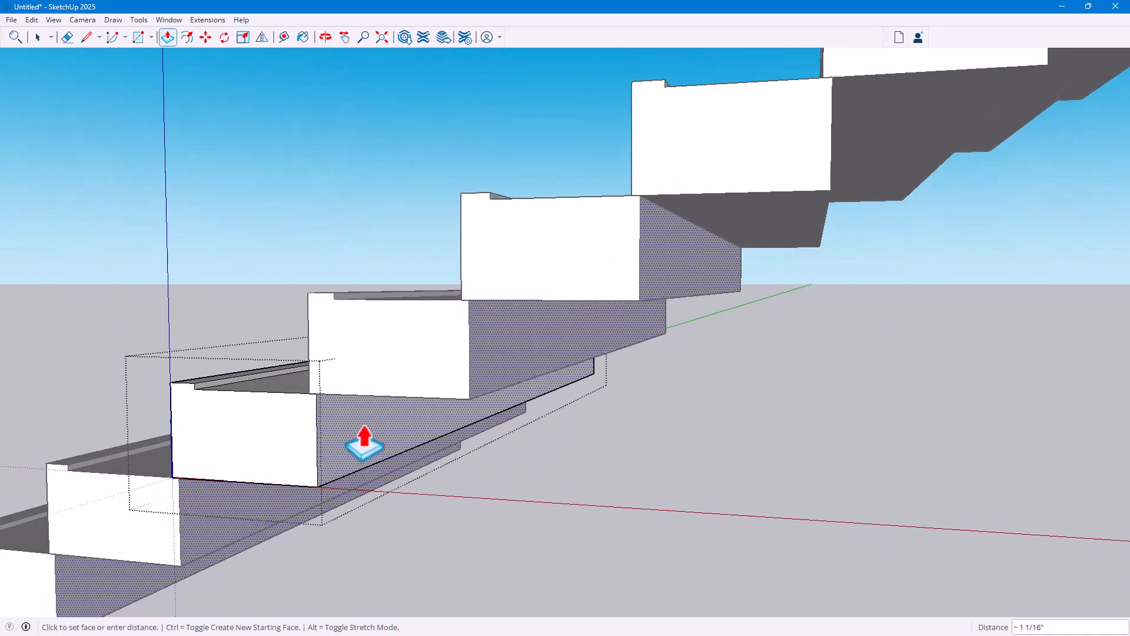
pyautogui.click(429, 449)
pyautogui.moveTo(429, 449); pyautogui.dragTo(514, 396, button='middle')
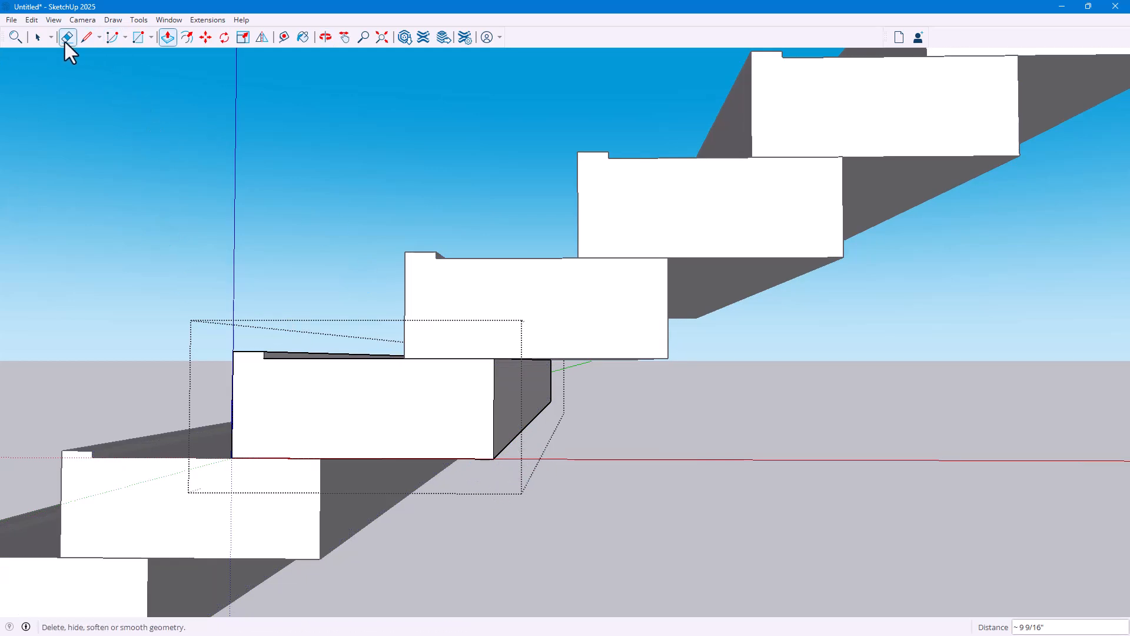
pyautogui.click(37, 38)
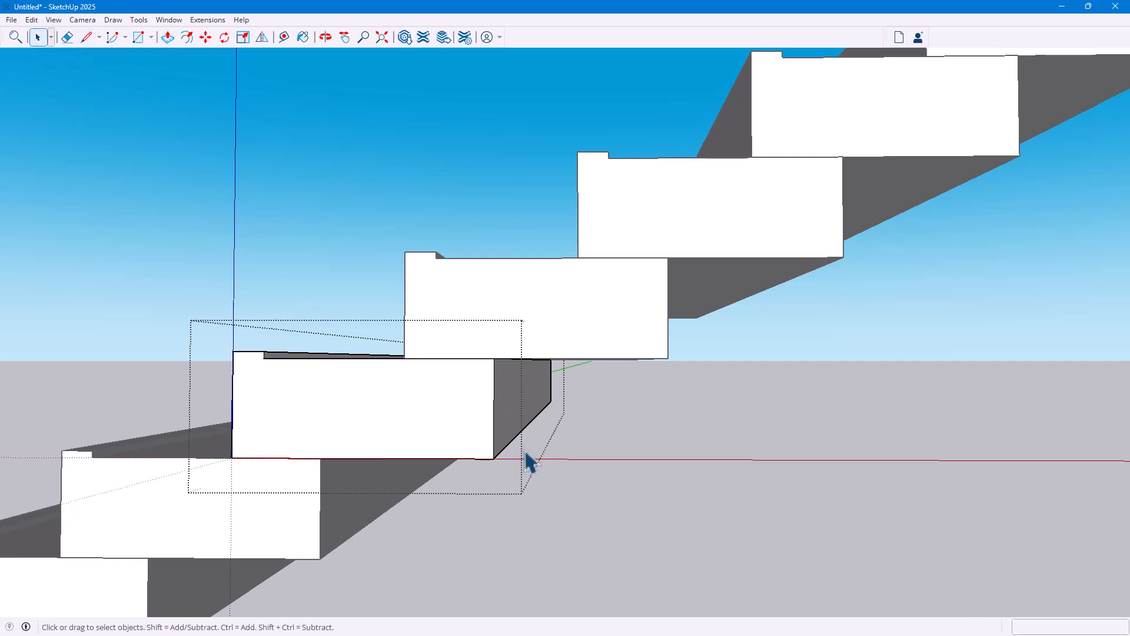
# Step: Move the open stair's lower rear edge forward, toward the riser, so that the stair's back face slopes
pyautogui.moveTo(515, 458); pyautogui.dragTo(433, 454, button='middle')
pyautogui.click(168, 37)
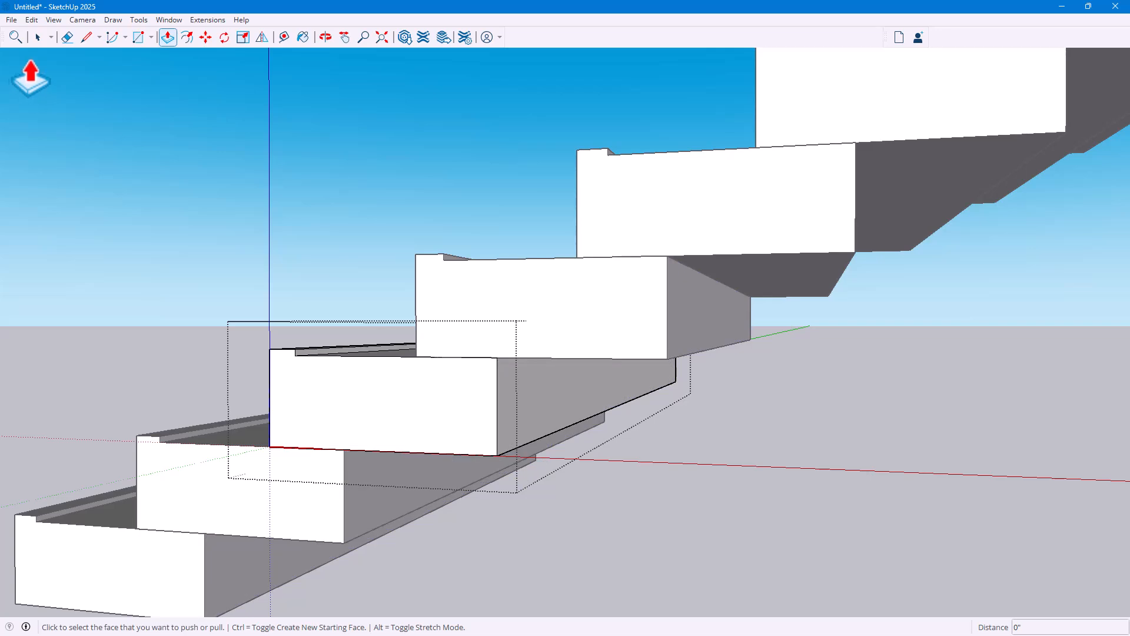
pyautogui.click(206, 37)
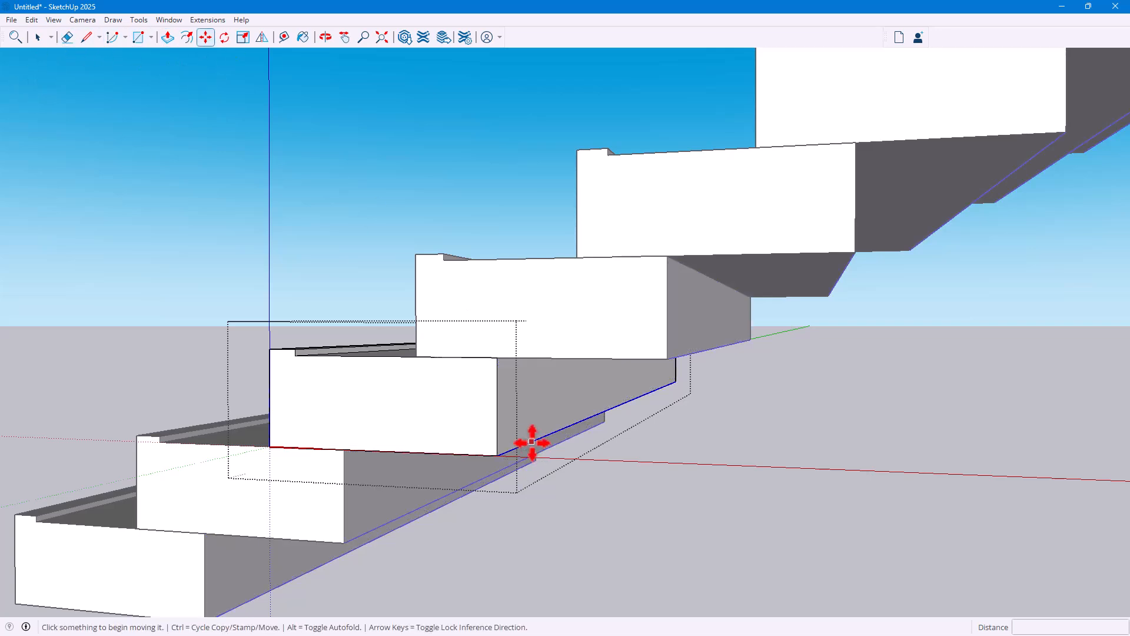
pyautogui.click(532, 443)
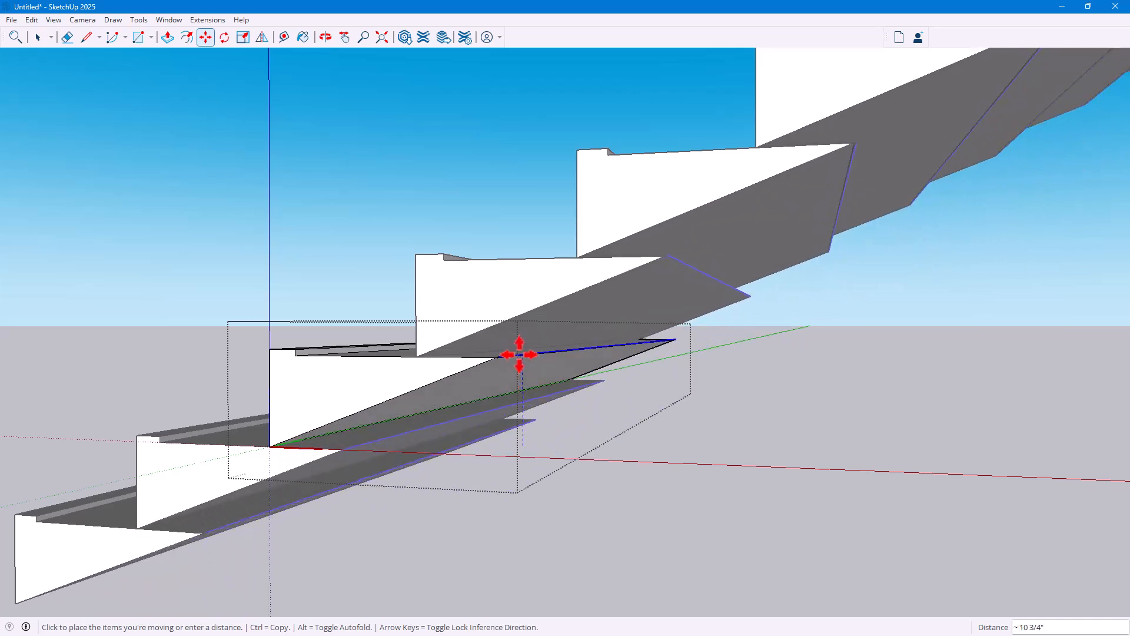
pyautogui.moveTo(518, 353); pyautogui.dragTo(621, 308, button='middle')
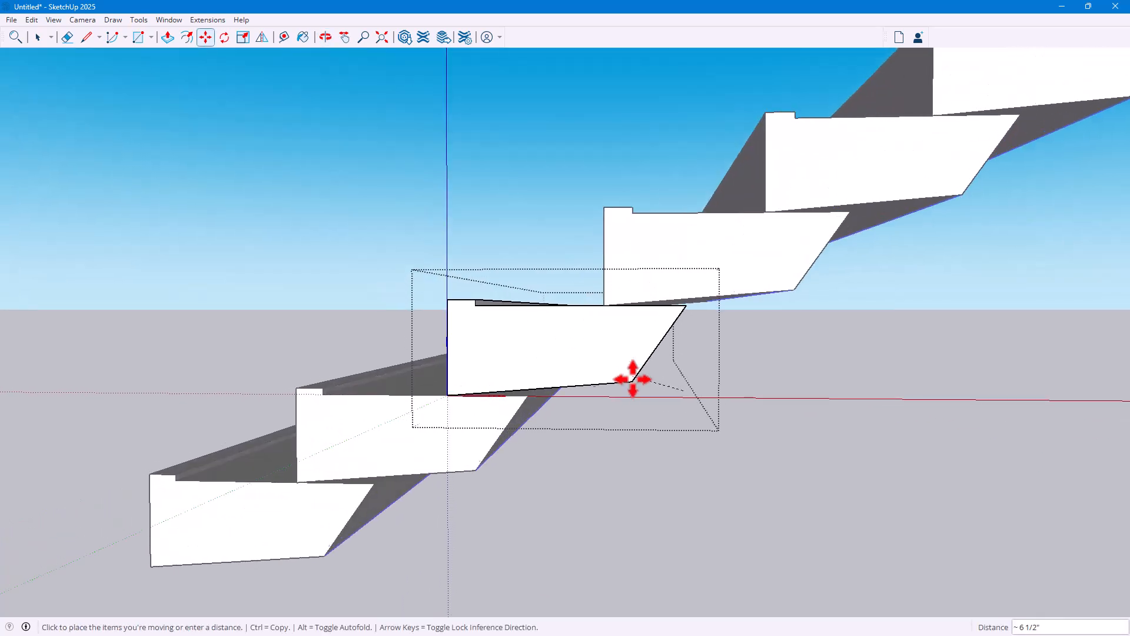
pyautogui.click(588, 393)
# Step: Draw three lines on the tread above the open stair, outlining a small rectangle about 5 1/16" wide against its end edge
pyautogui.moveTo(625, 442); pyautogui.dragTo(838, 570, button='middle')
pyautogui.scroll(-7, 576, 405)
pyautogui.scroll(-2, 628, 273)
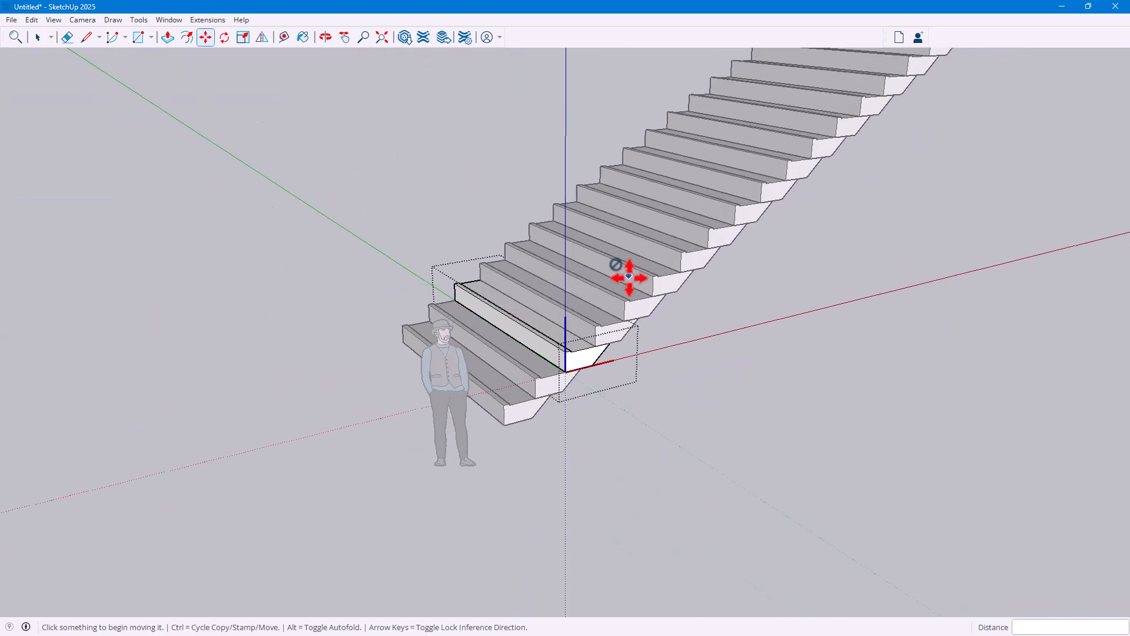
pyautogui.moveTo(731, 293); pyautogui.dragTo(389, 380, button='middle')
pyautogui.scroll(3, 373, 485)
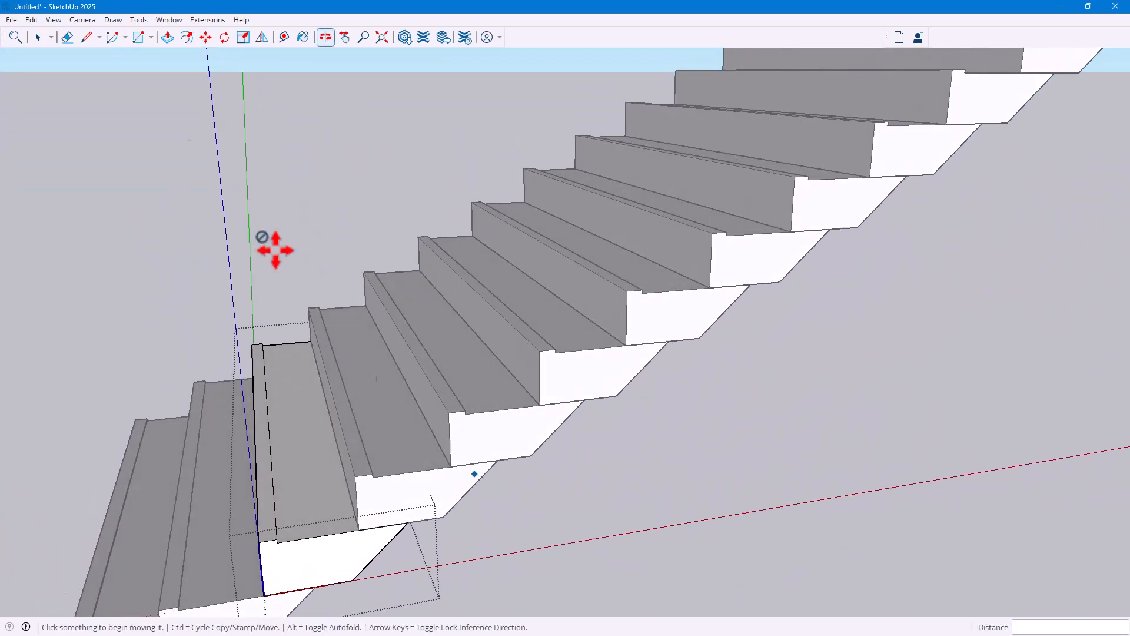
pyautogui.click(89, 38)
pyautogui.click(398, 473)
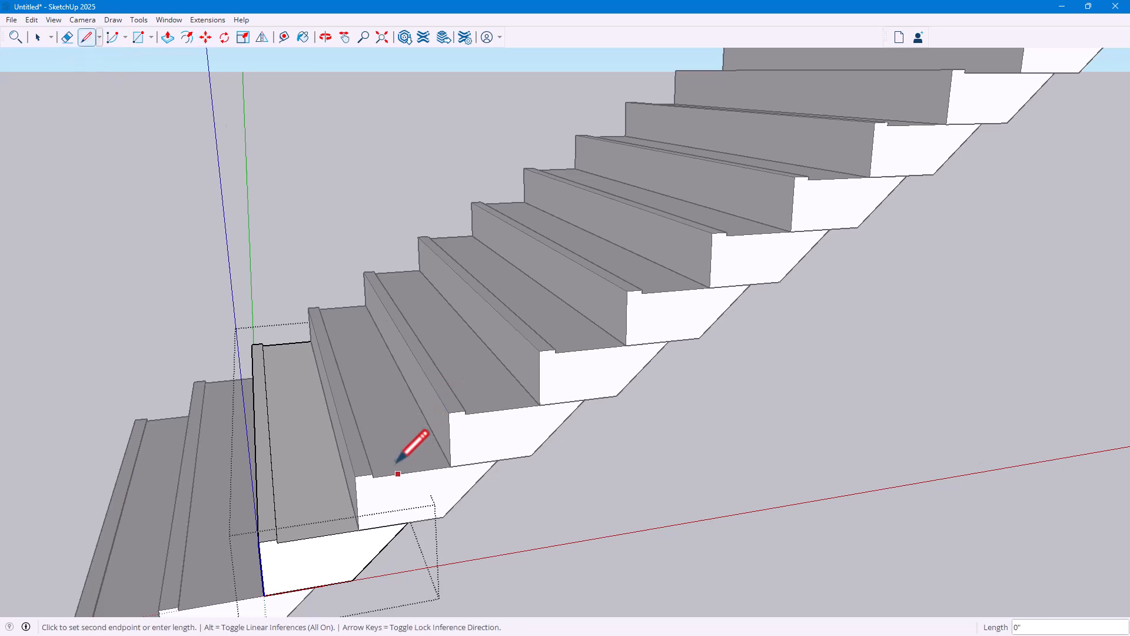
pyautogui.click(391, 458)
pyautogui.click(416, 455)
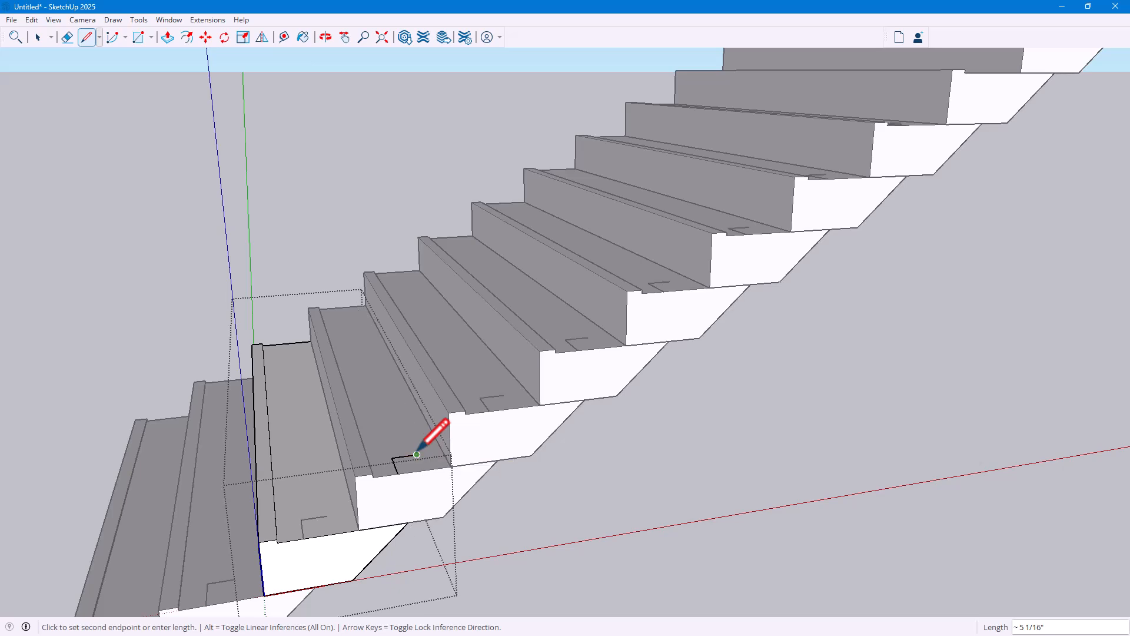
pyautogui.click(423, 469)
# Step: Try to Push/Pull the small rectangle outlined at the end of the tread
pyautogui.click(167, 38)
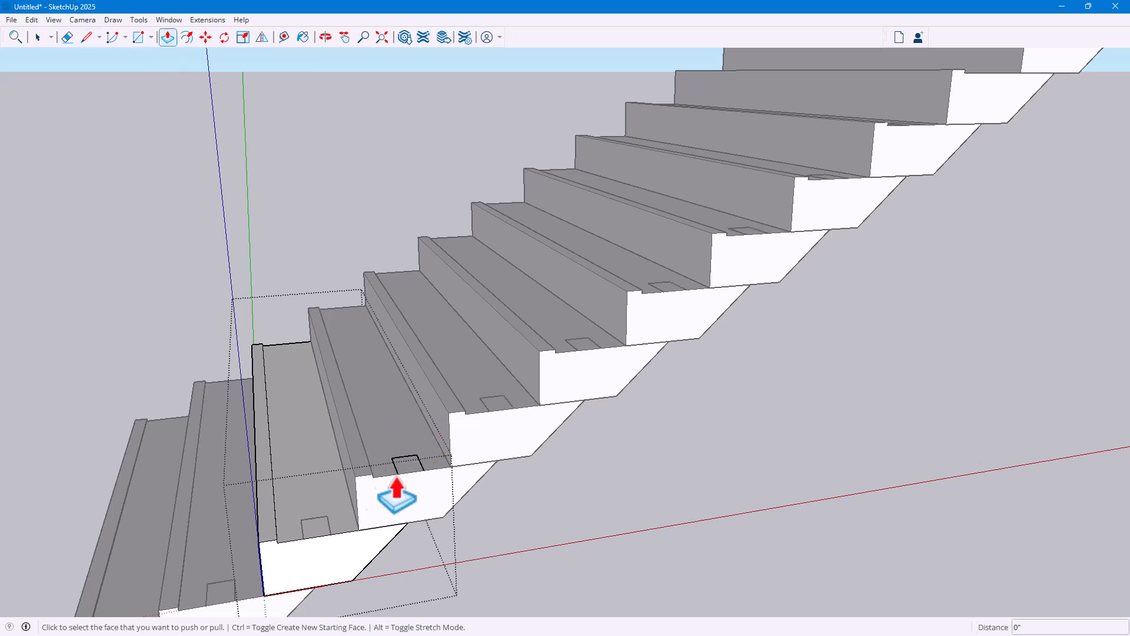
pyautogui.moveTo(327, 523); pyautogui.dragTo(517, 479, button='middle')
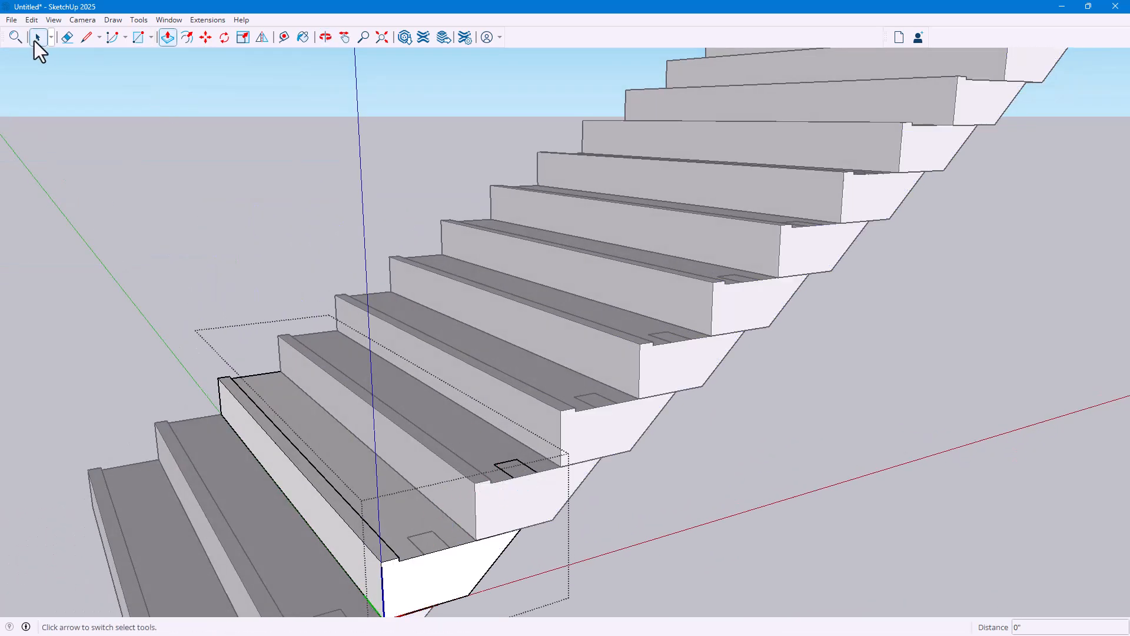
pyautogui.click(218, 237)
pyautogui.doubleClick(526, 481)
pyautogui.scroll(5, 524, 483)
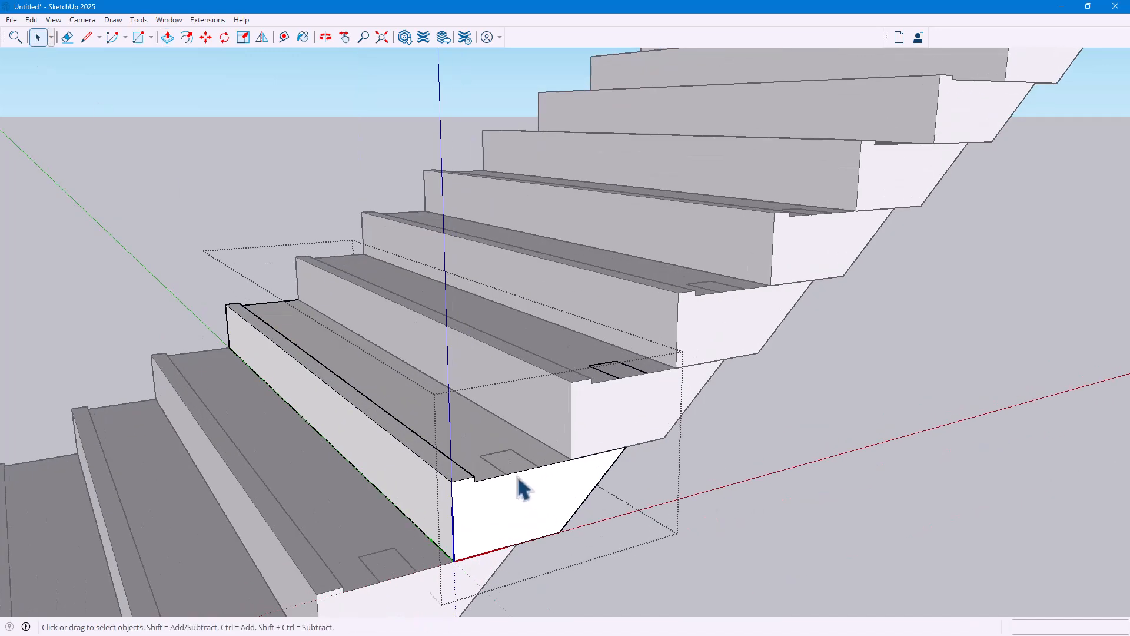
pyautogui.click(167, 37)
pyautogui.click(502, 489)
pyautogui.click(500, 412)
# Step: Undo the lines outlining the small rectangle on the tread
pyautogui.hotkey('ctrl', 'z')
pyautogui.hotkey('ctrl', 'z')
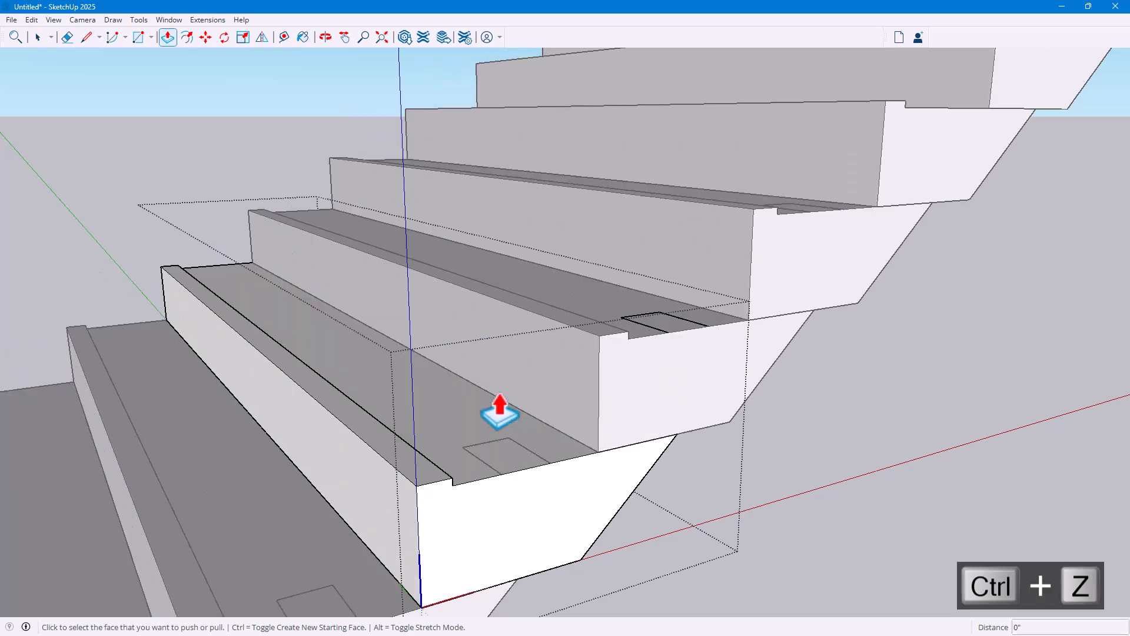
pyautogui.hotkey('ctrl', 'z')
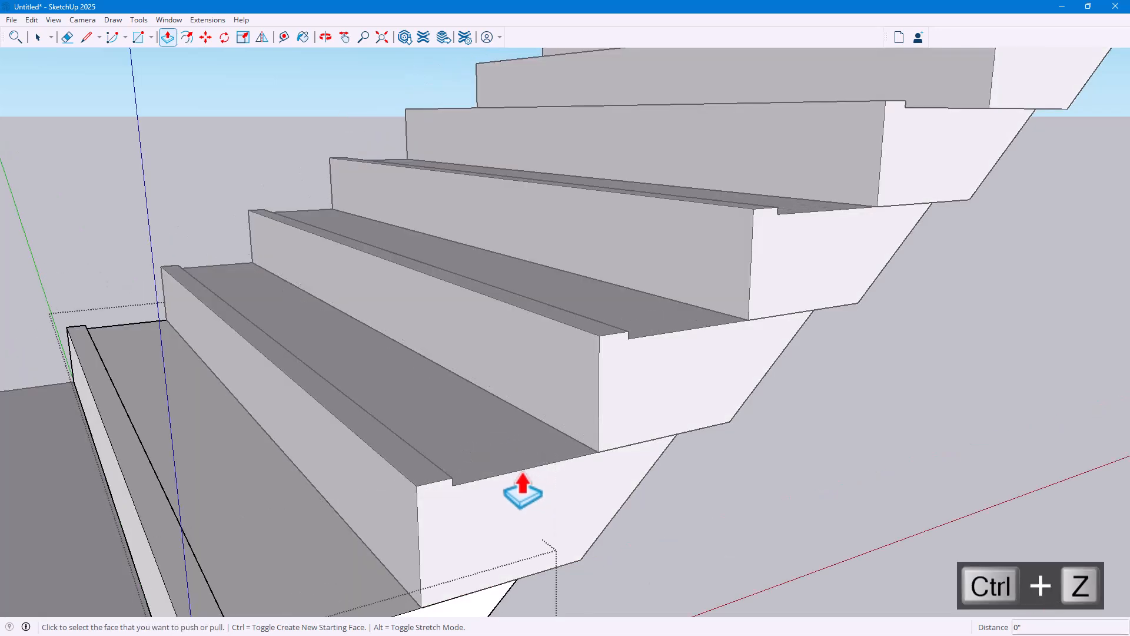
# Step: Open the stair for editing again and draw a rectangle about 2 13/16" by 3 3/4" on its tread near the end
pyautogui.click(38, 37)
pyautogui.doubleClick(465, 448)
pyautogui.click(86, 37)
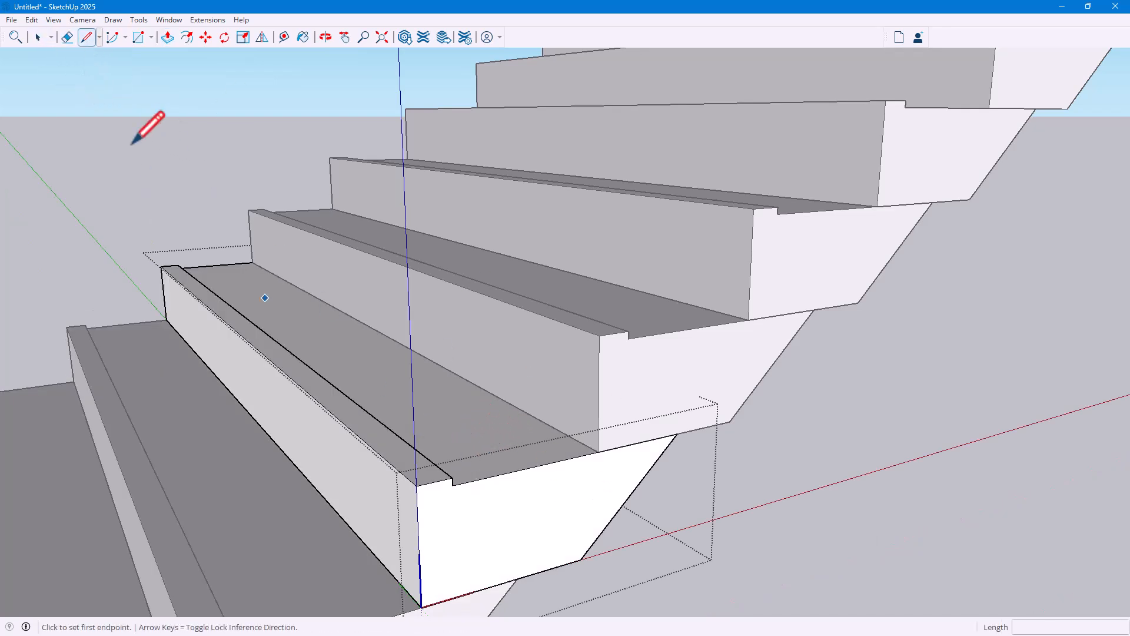
pyautogui.click(451, 413)
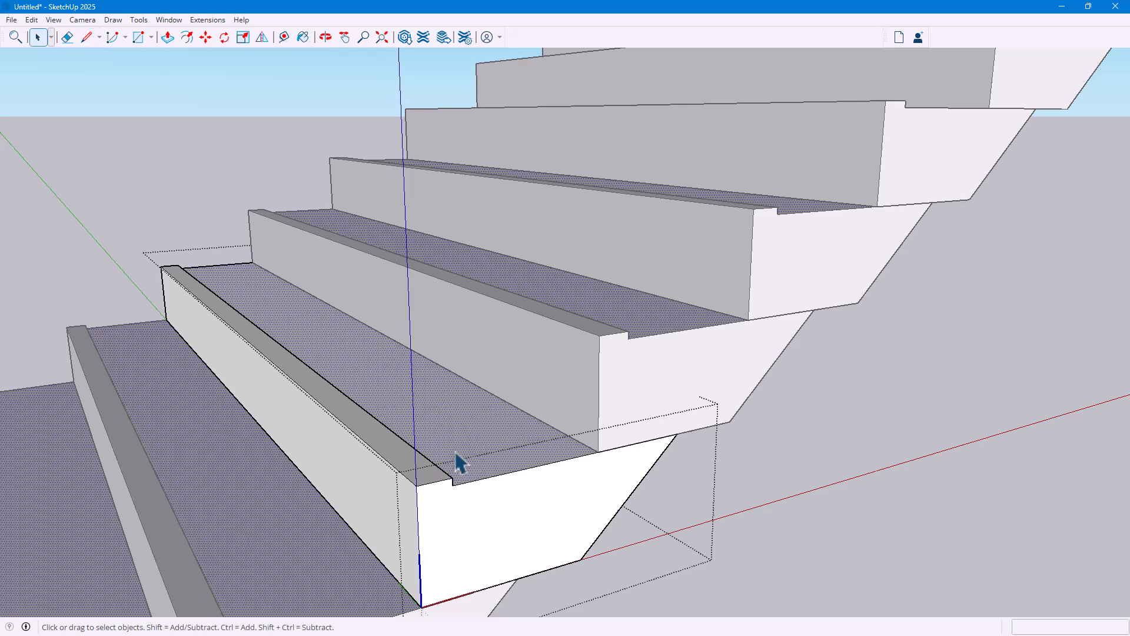
pyautogui.click(139, 38)
pyautogui.click(477, 450)
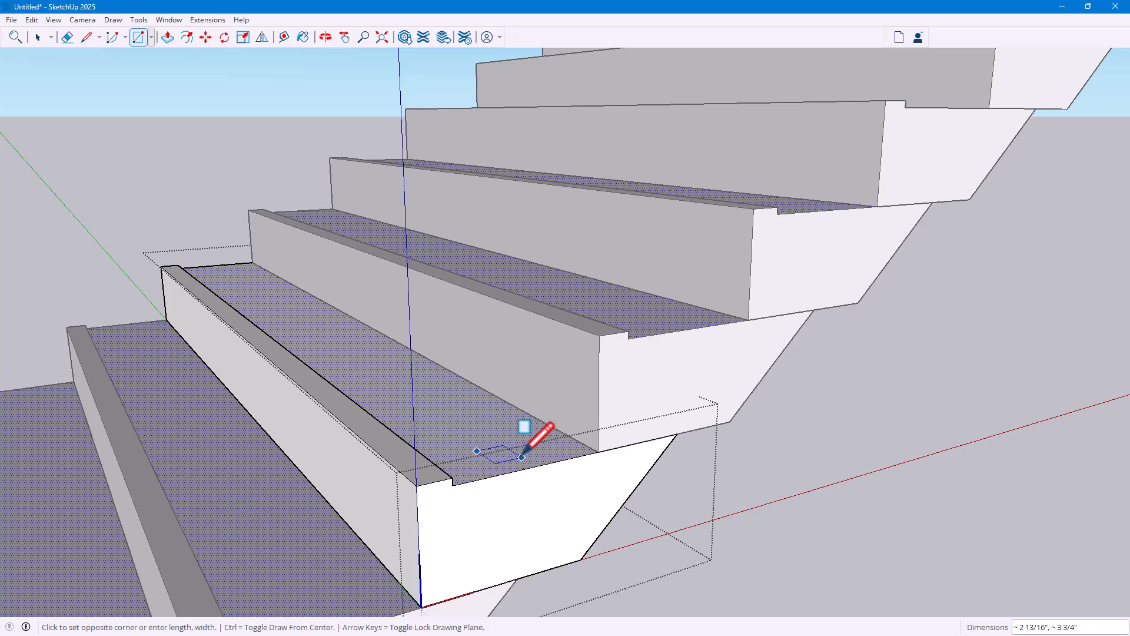
pyautogui.click(521, 457)
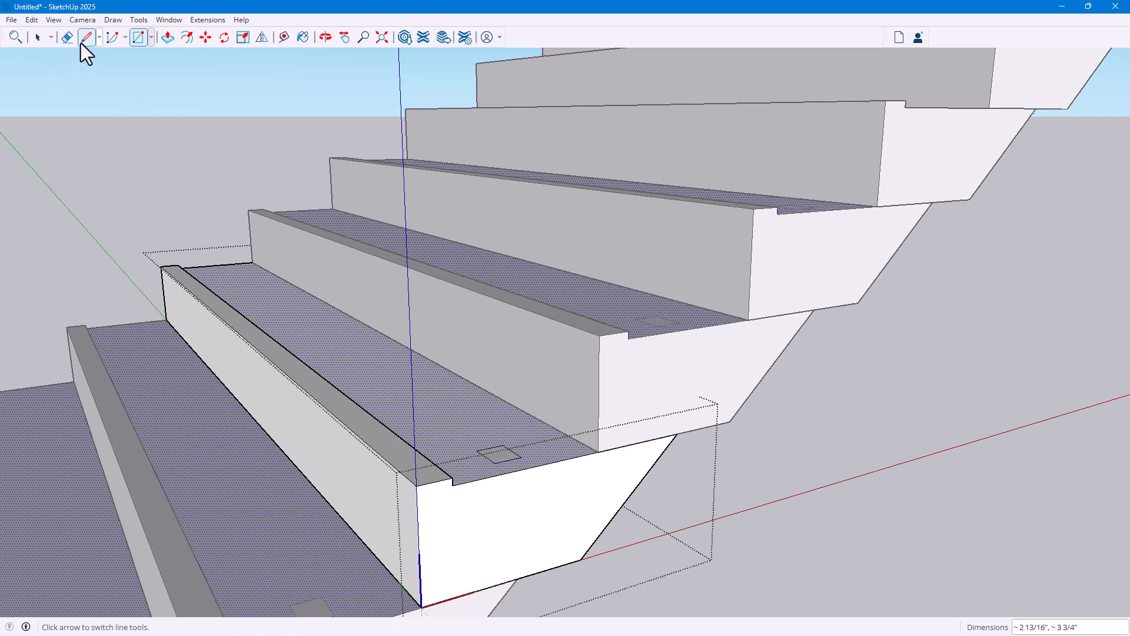
# Step: Push/Pull the small rectangle on the tread upward about 2' 11 7/8" to form a baluster post
pyautogui.click(165, 38)
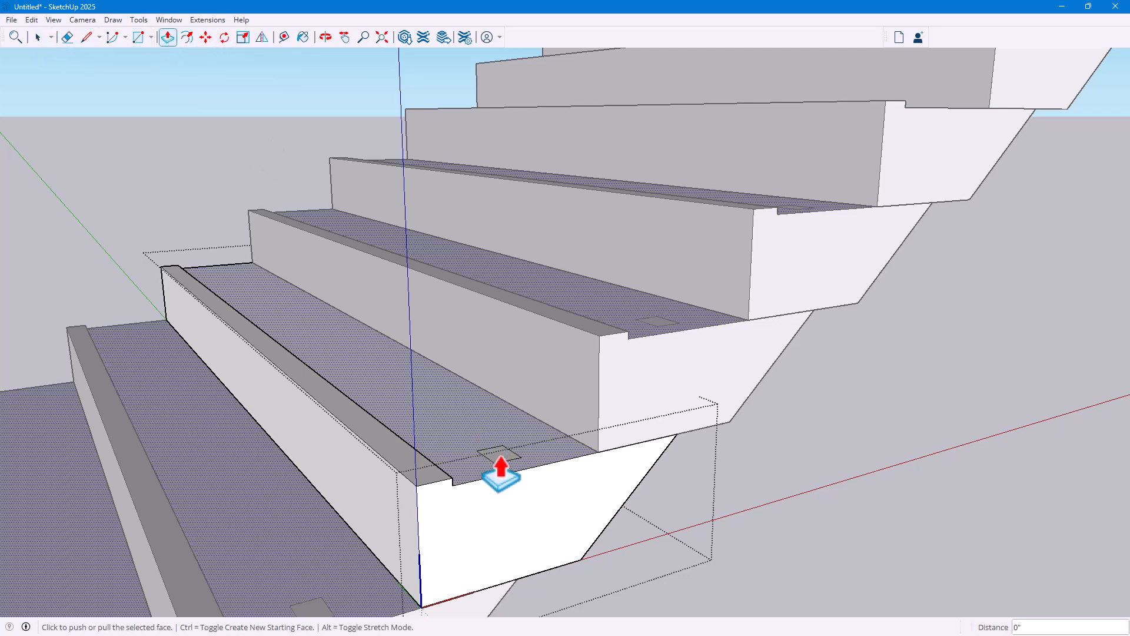
pyautogui.press('space')
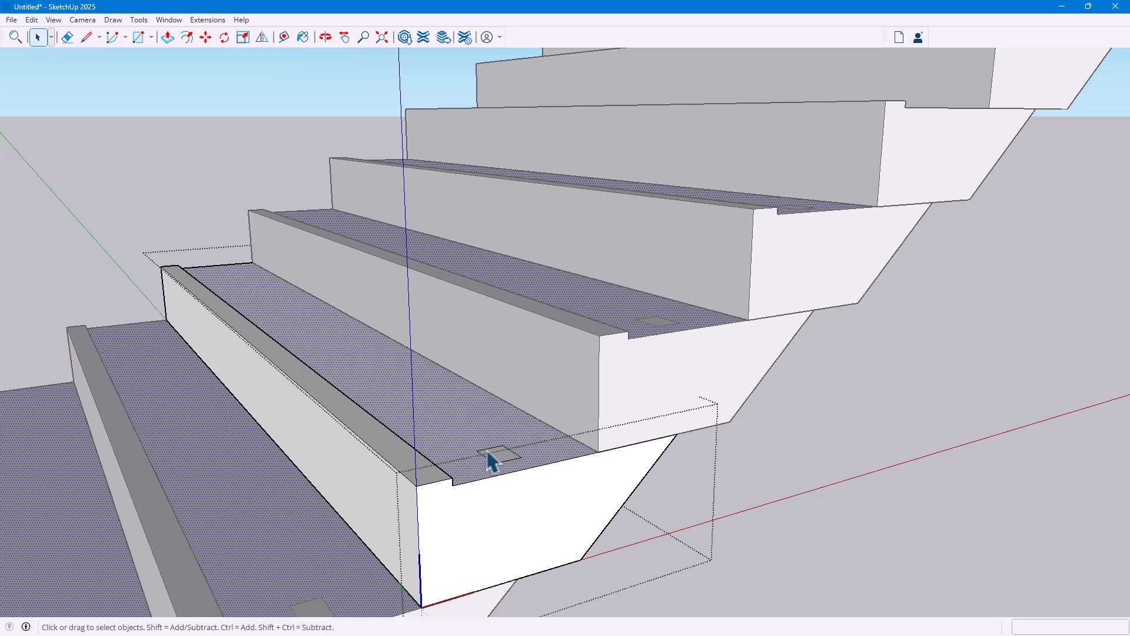
pyautogui.click(498, 459)
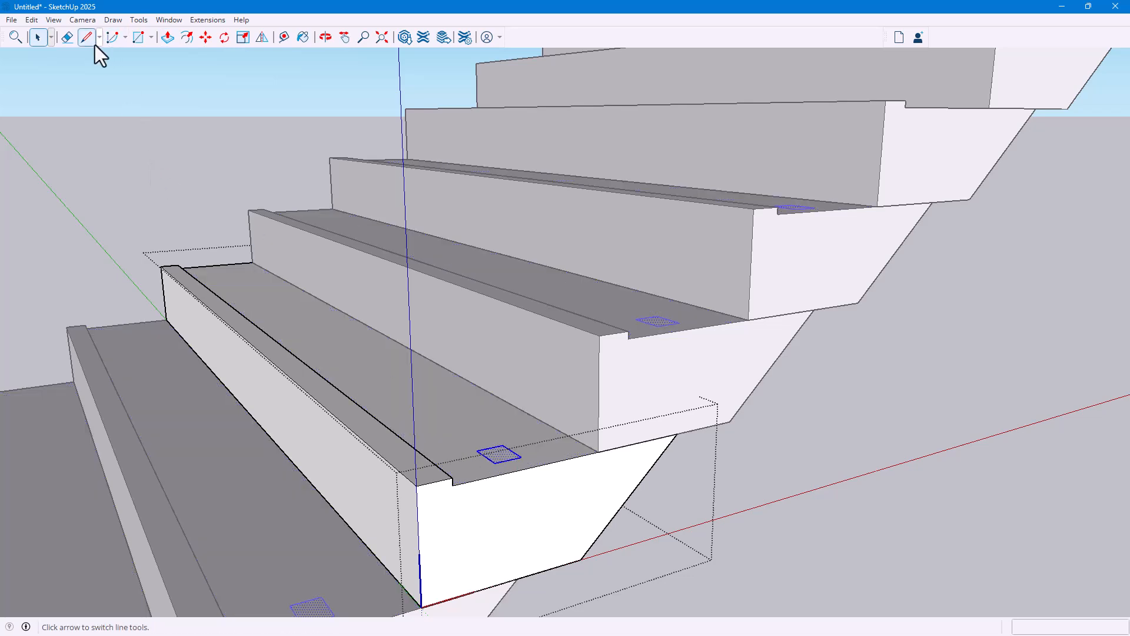
pyautogui.click(166, 43)
pyautogui.moveTo(498, 461); pyautogui.dragTo(529, 550, button='middle')
pyautogui.click(530, 551)
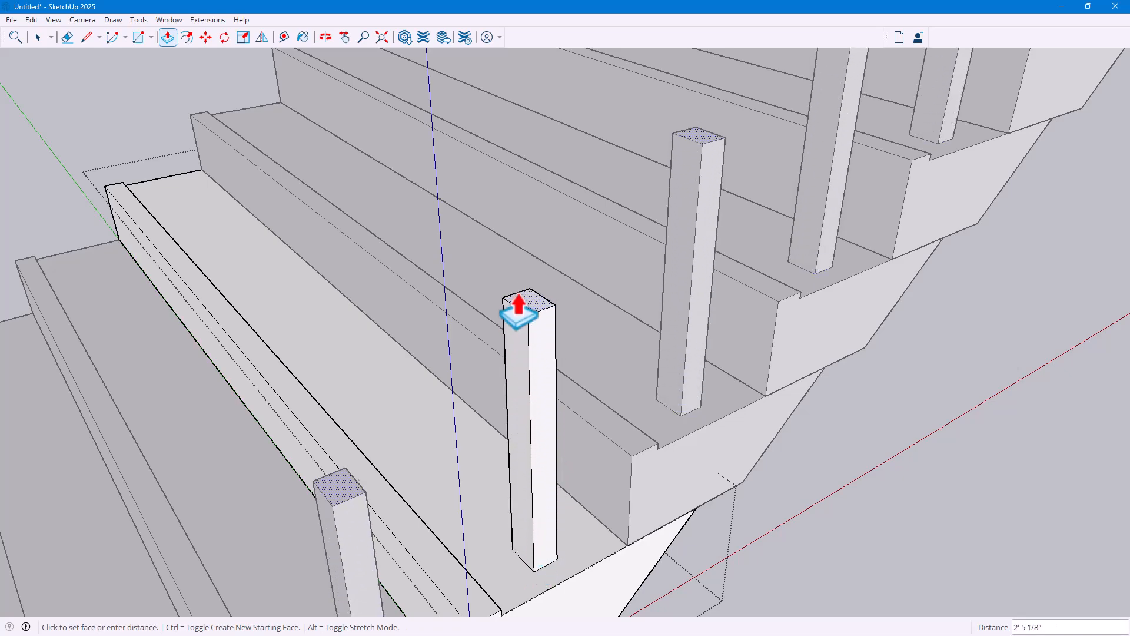
pyautogui.click(519, 242)
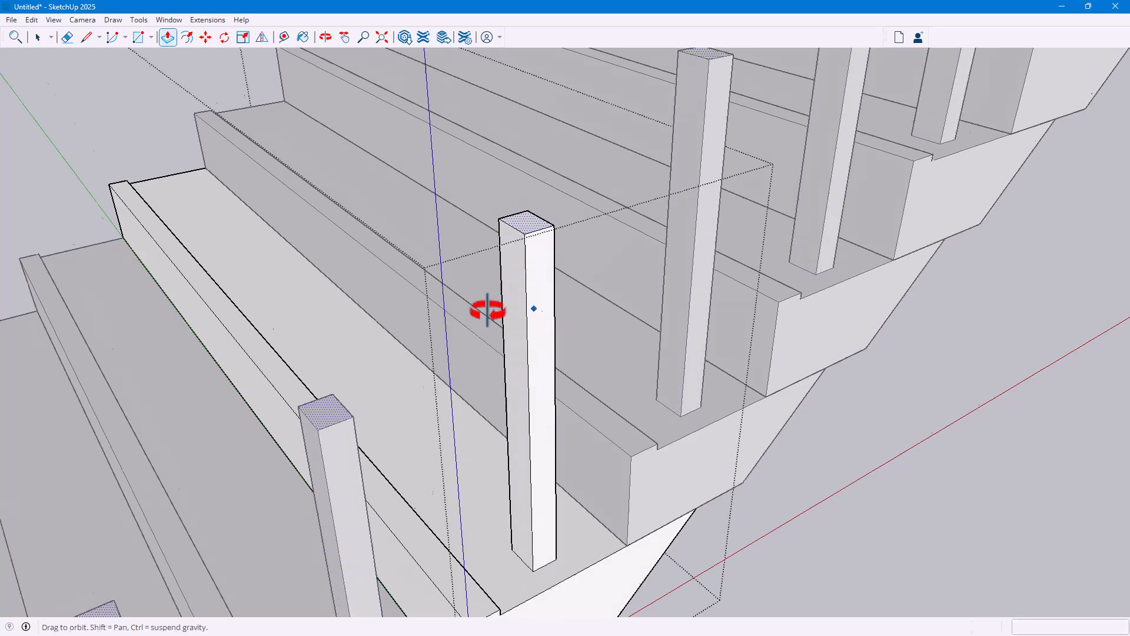
# Step: Push/Pull the post's top face up slightly to make the post a little taller
pyautogui.moveTo(511, 309); pyautogui.dragTo(354, 288, button='middle')
pyautogui.scroll(-5, 377, 271)
pyautogui.scroll(-3, 306, 247)
pyautogui.moveTo(295, 242); pyautogui.dragTo(472, 290, button='middle')
pyautogui.scroll(5, 432, 412)
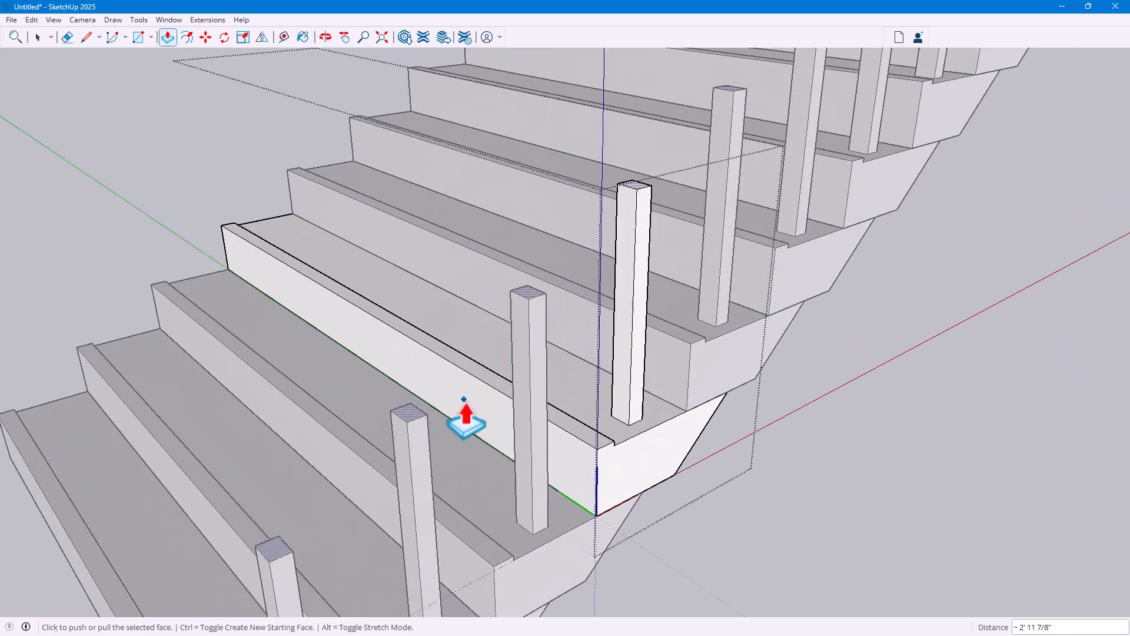
pyautogui.moveTo(408, 371); pyautogui.dragTo(335, 399, button='middle')
pyautogui.moveTo(247, 366); pyautogui.dragTo(368, 409, button='middle')
pyautogui.click(357, 400)
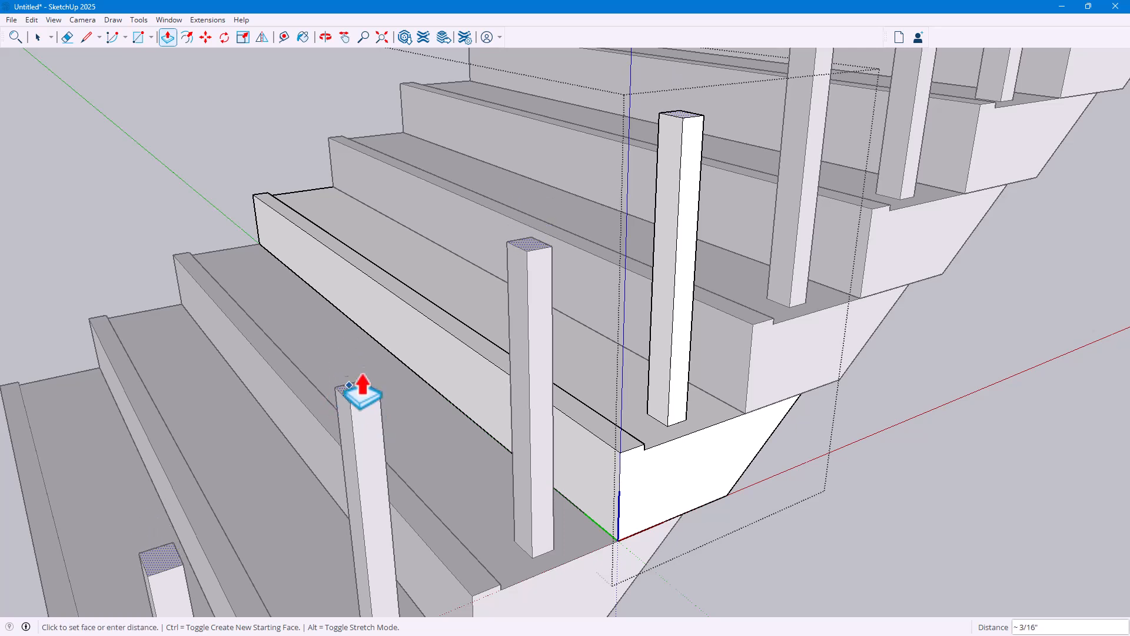
pyautogui.click(356, 372)
# Step: Draw a line about 3 3/4" long across the post's face a little below its top and continue it onto the adjacent face
pyautogui.click(87, 37)
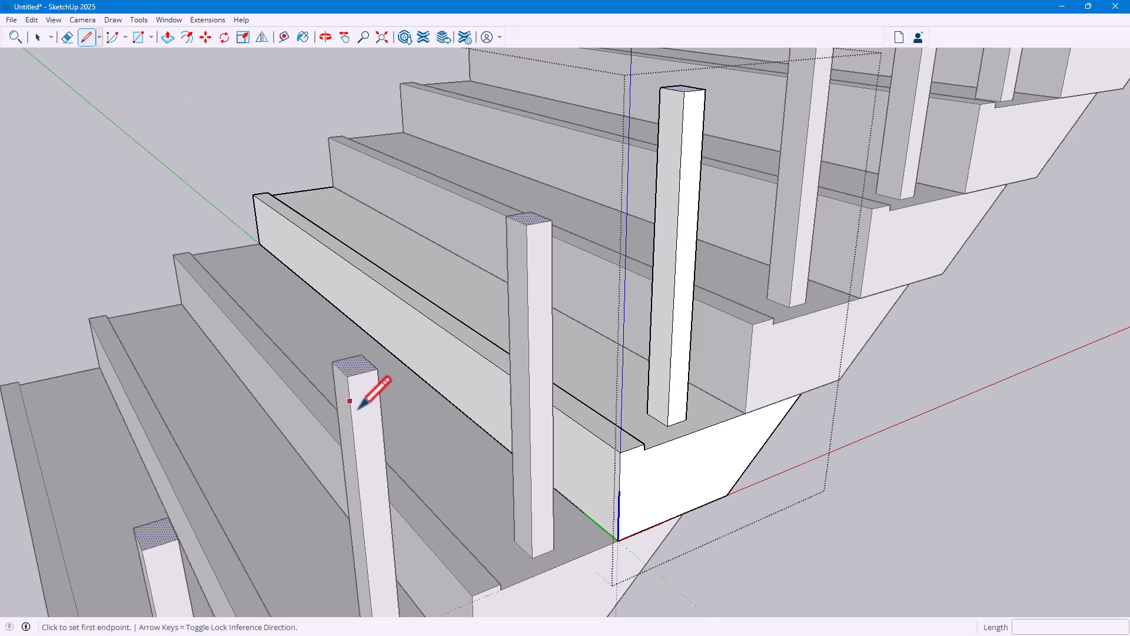
pyautogui.scroll(4, 355, 391)
pyautogui.moveTo(354, 391); pyautogui.dragTo(406, 385, button='middle')
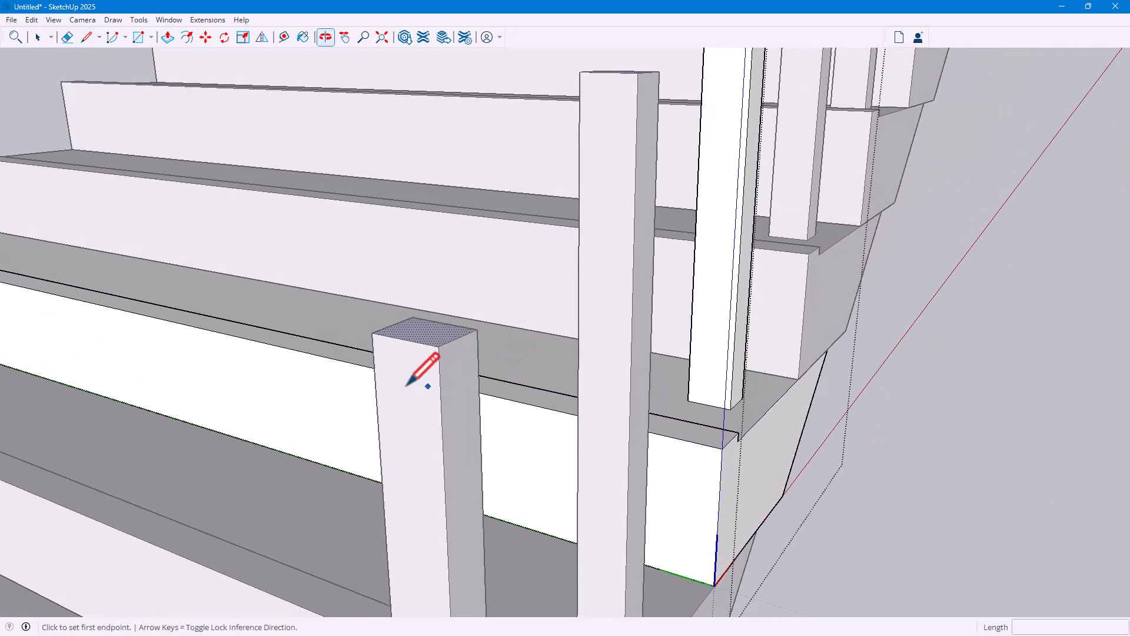
pyautogui.click(376, 393)
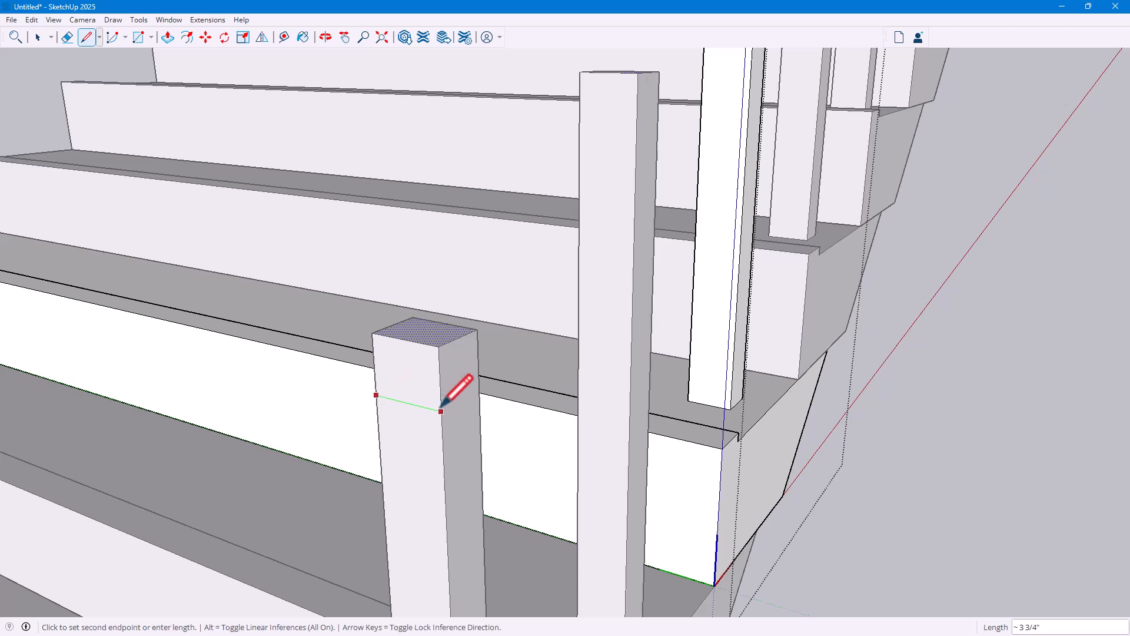
pyautogui.moveTo(454, 391); pyautogui.dragTo(418, 351, button='middle')
pyautogui.press('Escape')
pyautogui.scroll(2, 418, 351)
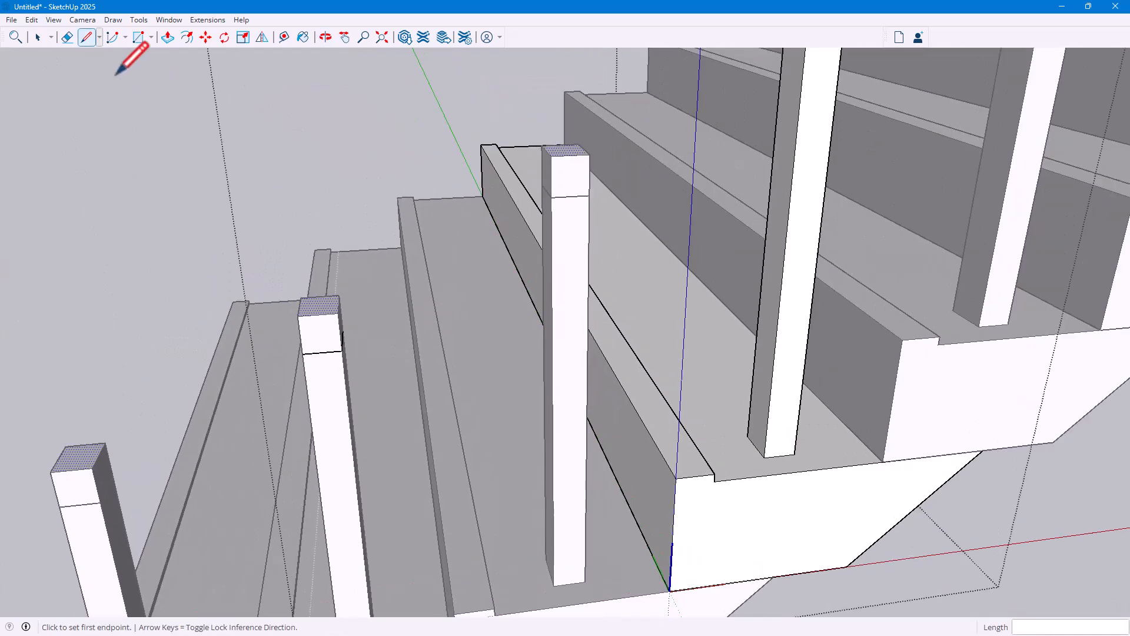
# Step: Try to Push/Pull the post's upper section by about 1' 1 3/4" and undo it
pyautogui.click(167, 40)
pyautogui.moveTo(353, 352); pyautogui.dragTo(192, 333, button='middle')
pyautogui.moveTo(195, 248); pyautogui.dragTo(668, 272, button='middle')
pyautogui.scroll(4, 323, 321)
pyautogui.click(323, 322)
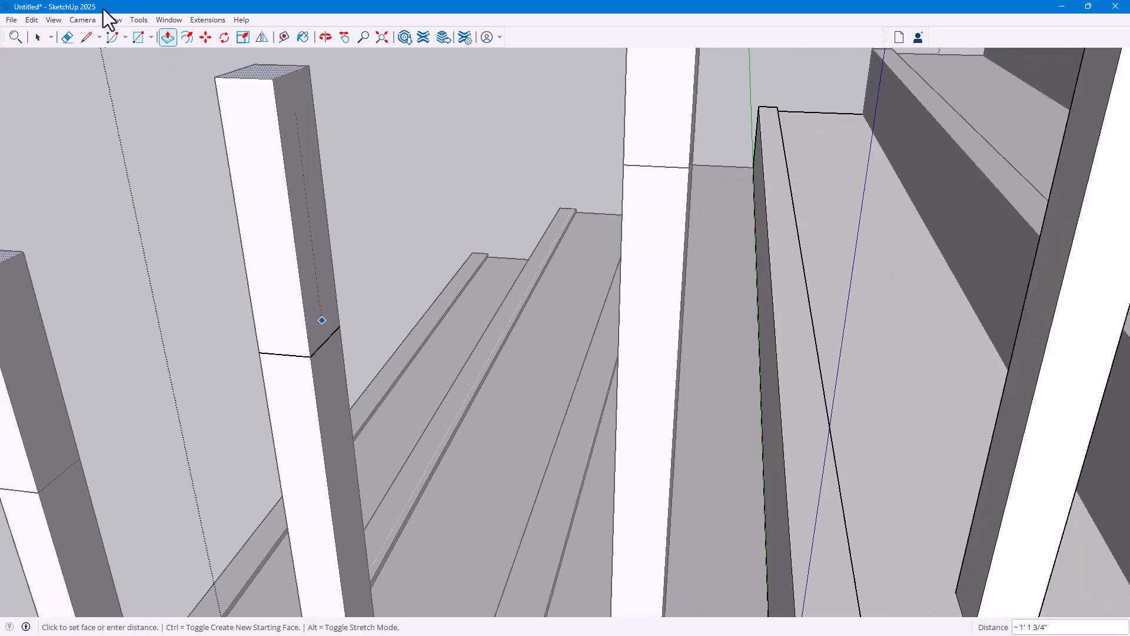
pyautogui.hotkey('ctrl', 'z')
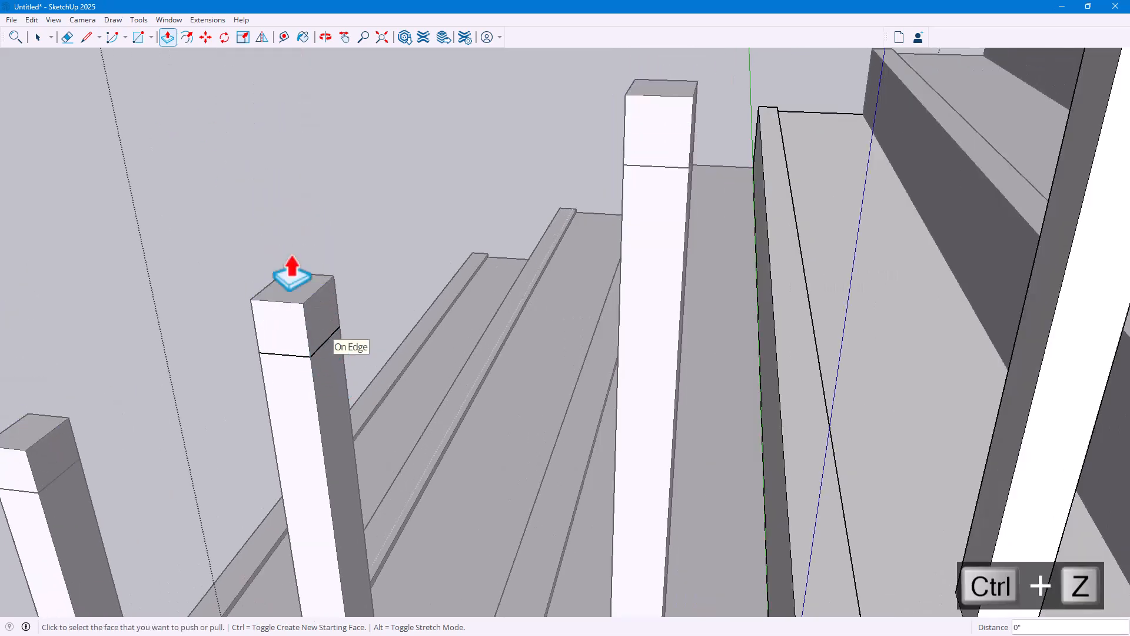
# Step: Delete the lines drawn across the post's faces and an edge of the small stray rectangle inside the stair component
pyautogui.click(35, 38)
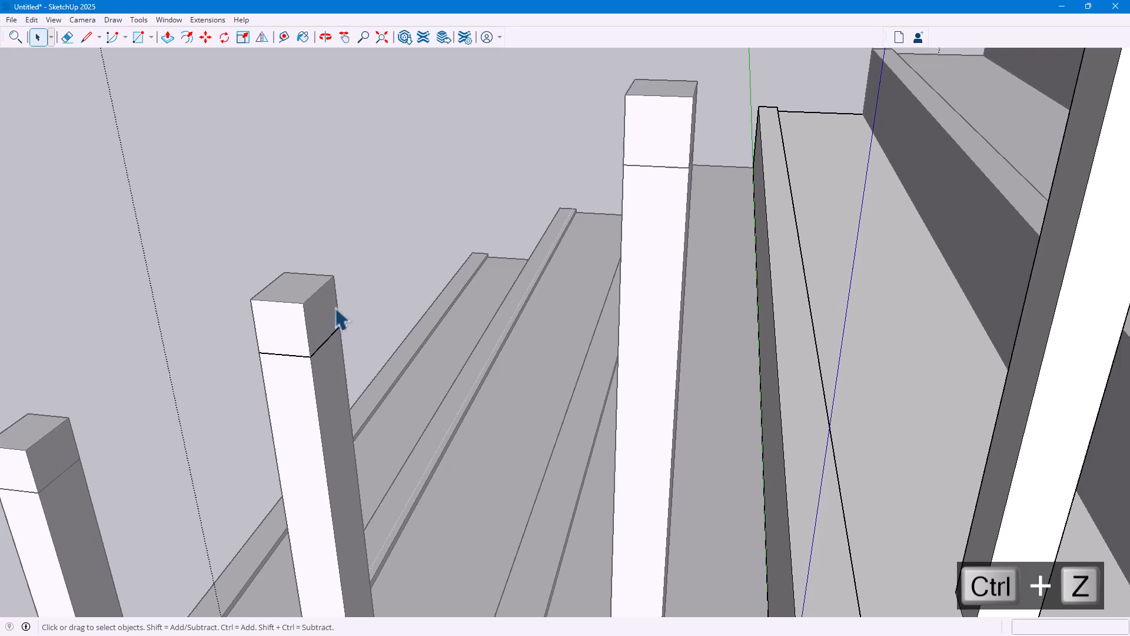
pyautogui.click(321, 334)
pyautogui.click(425, 240)
pyautogui.scroll(-2, 393, 398)
pyautogui.moveTo(394, 399); pyautogui.dragTo(294, 512, button='middle')
pyautogui.scroll(-4, 492, 428)
pyautogui.scroll(-4, 325, 487)
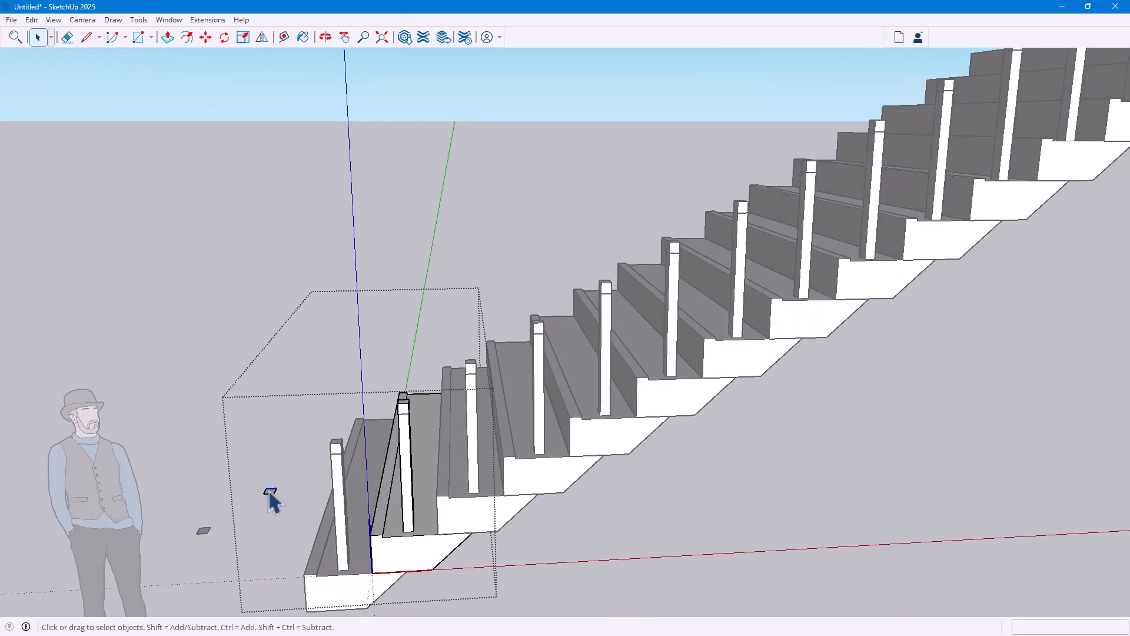
pyautogui.click(212, 545)
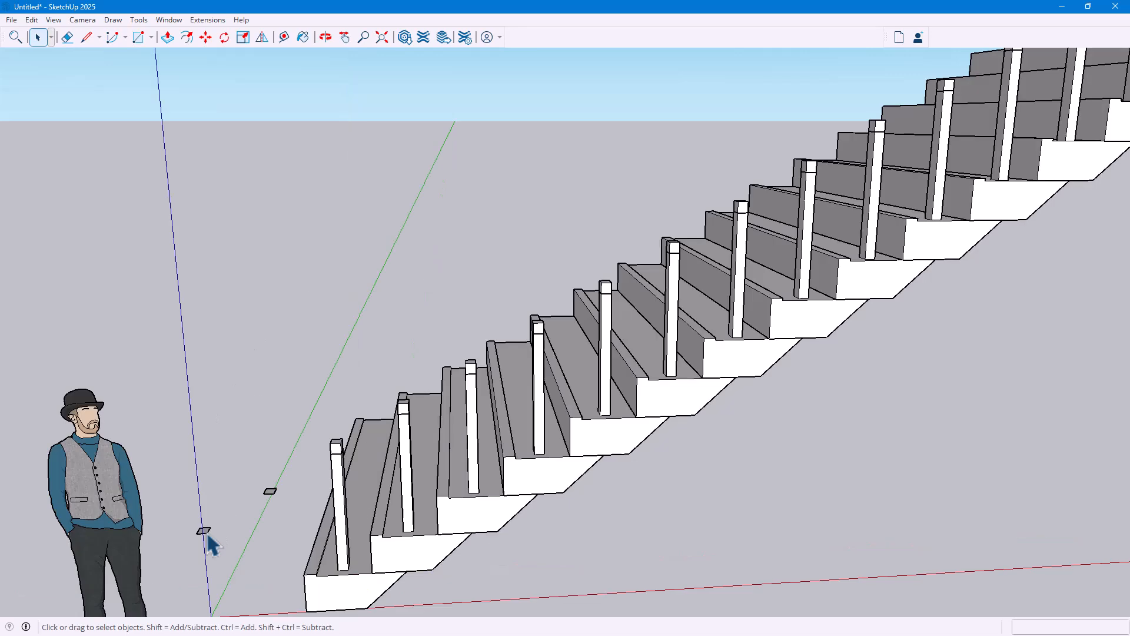
pyautogui.doubleClick(271, 492)
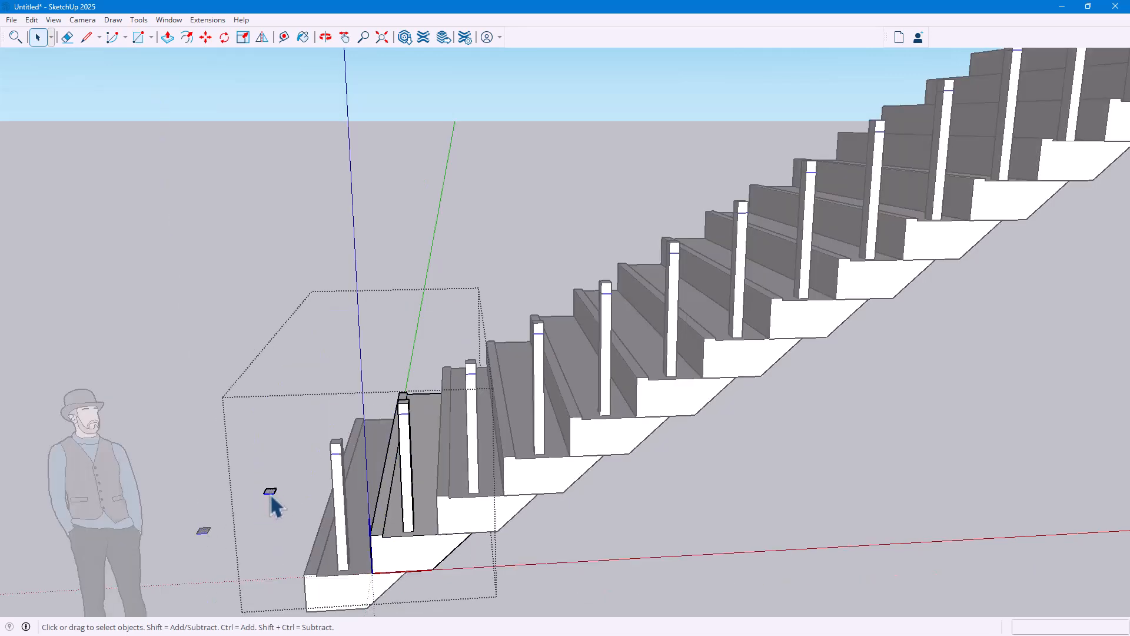
pyautogui.scroll(2, 206, 535)
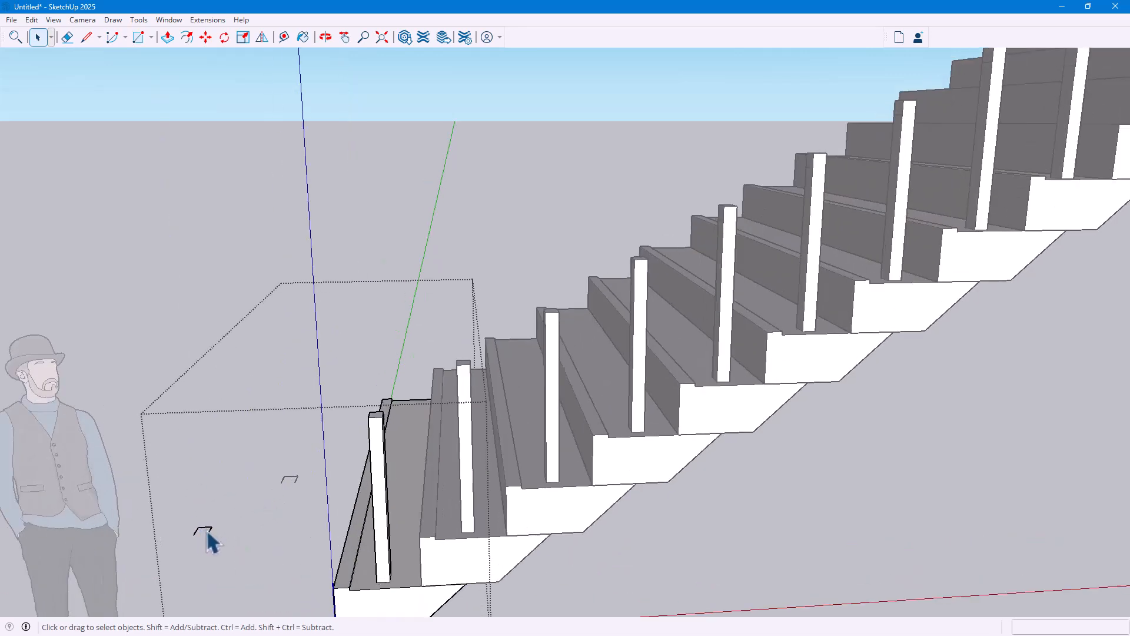
pyautogui.scroll(3, 206, 535)
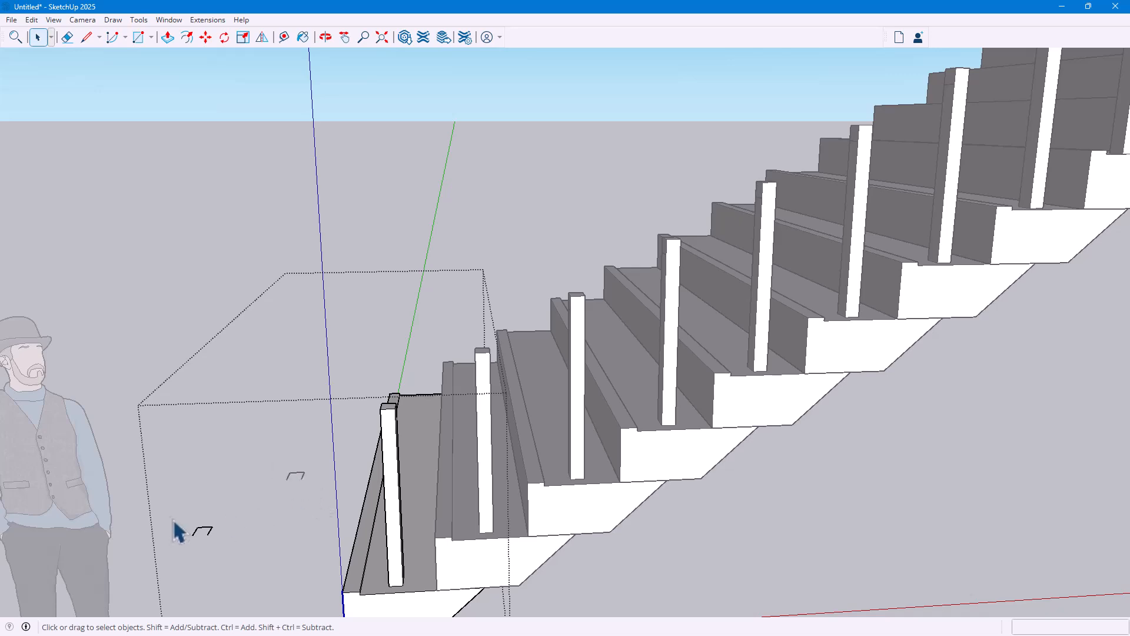
# Step: Draw a line about 3 3/4" long across the post's side face facing down the stairs, a little below its top
pyautogui.moveTo(235, 560); pyautogui.dragTo(651, 267, button='middle')
pyautogui.scroll(3, 538, 278)
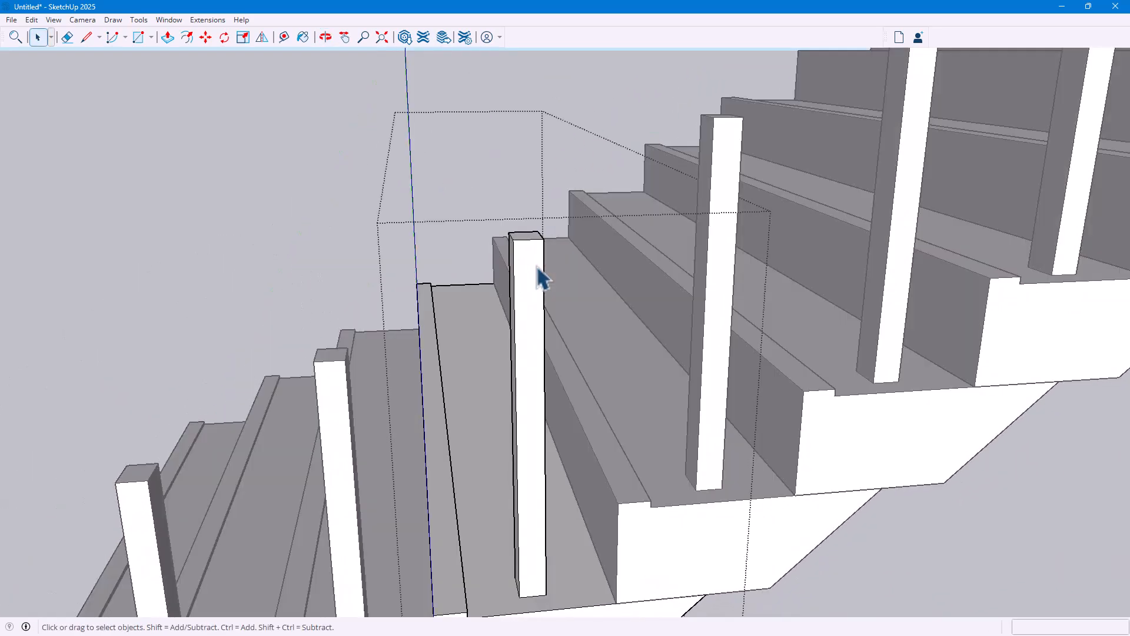
pyautogui.click(532, 287)
pyautogui.moveTo(529, 282); pyautogui.dragTo(714, 250, button='middle')
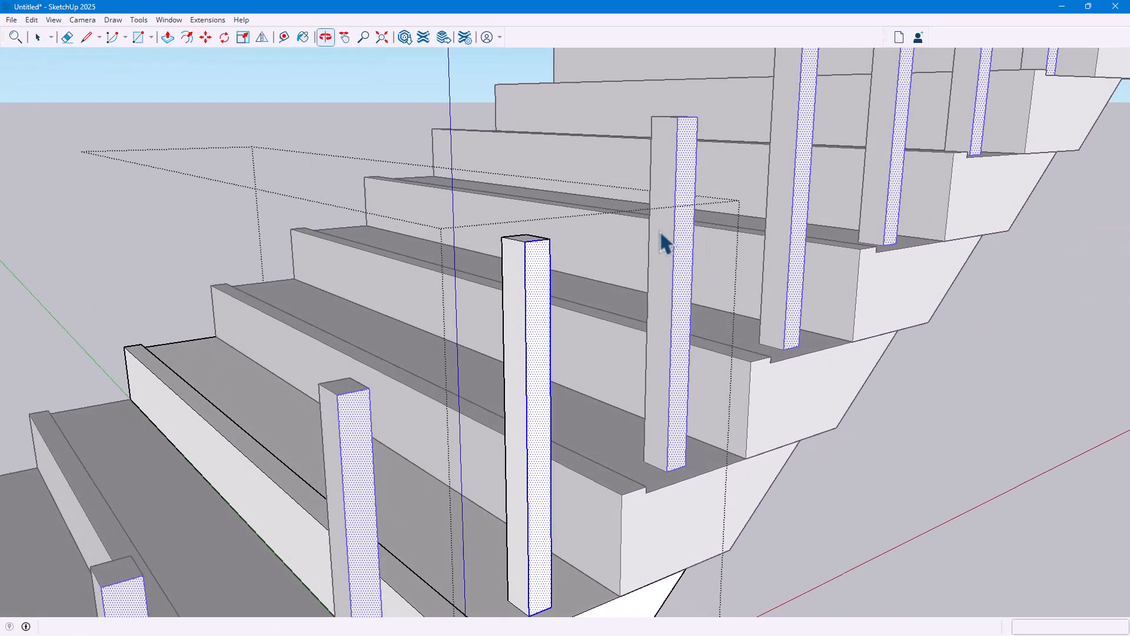
pyautogui.click(86, 38)
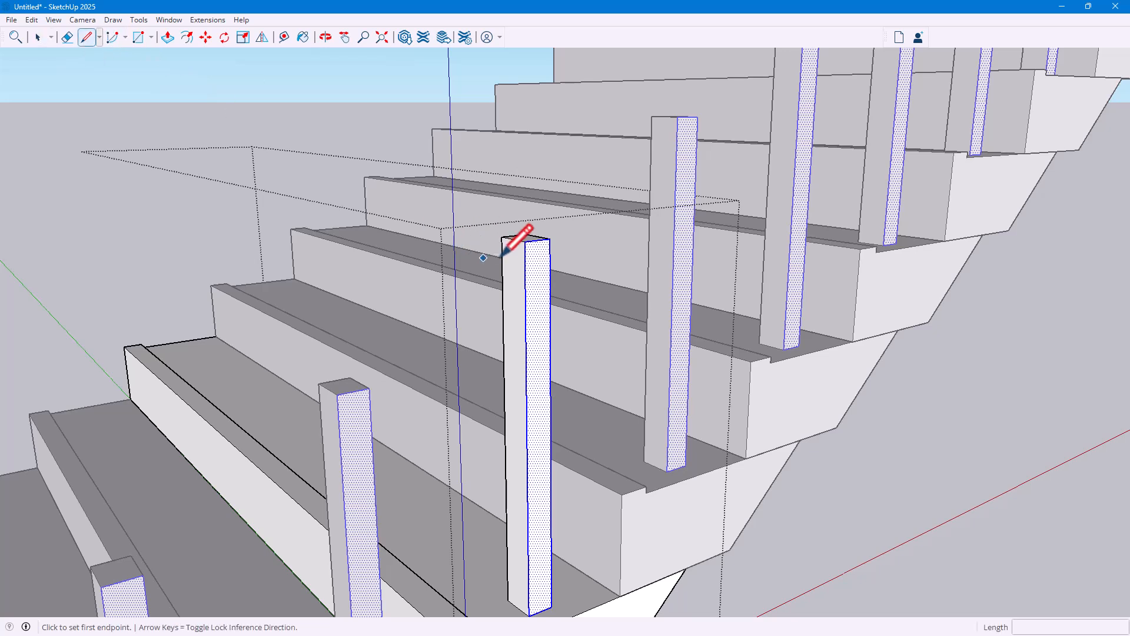
pyautogui.click(525, 266)
pyautogui.click(501, 262)
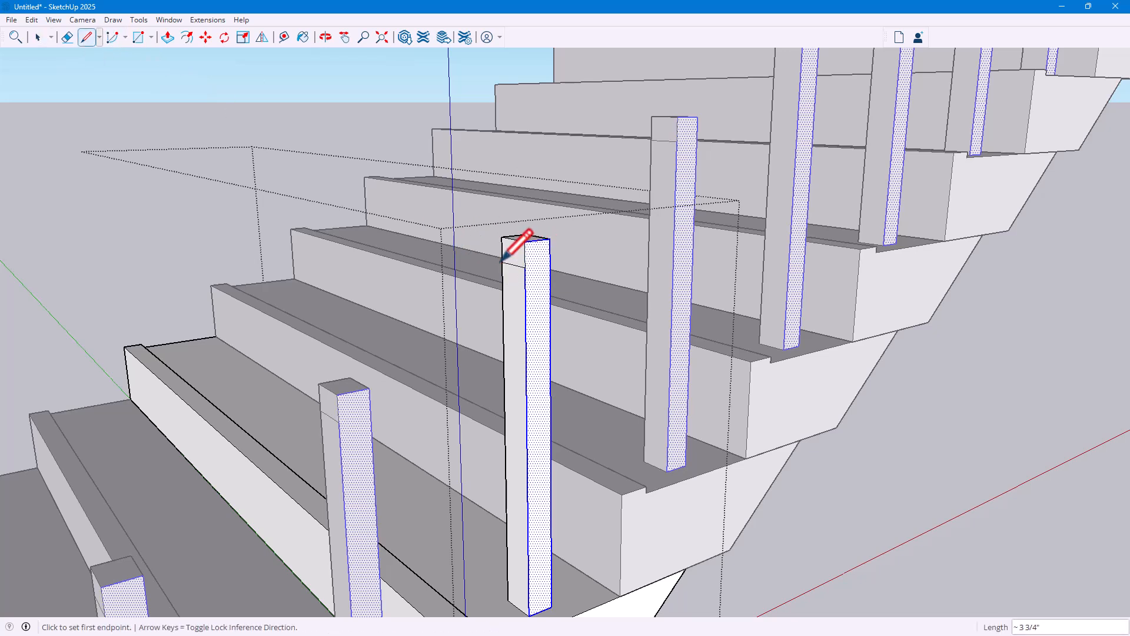
# Step: Try to Push/Pull the post's selected front face by about 2 11/16" and undo it
pyautogui.click(167, 38)
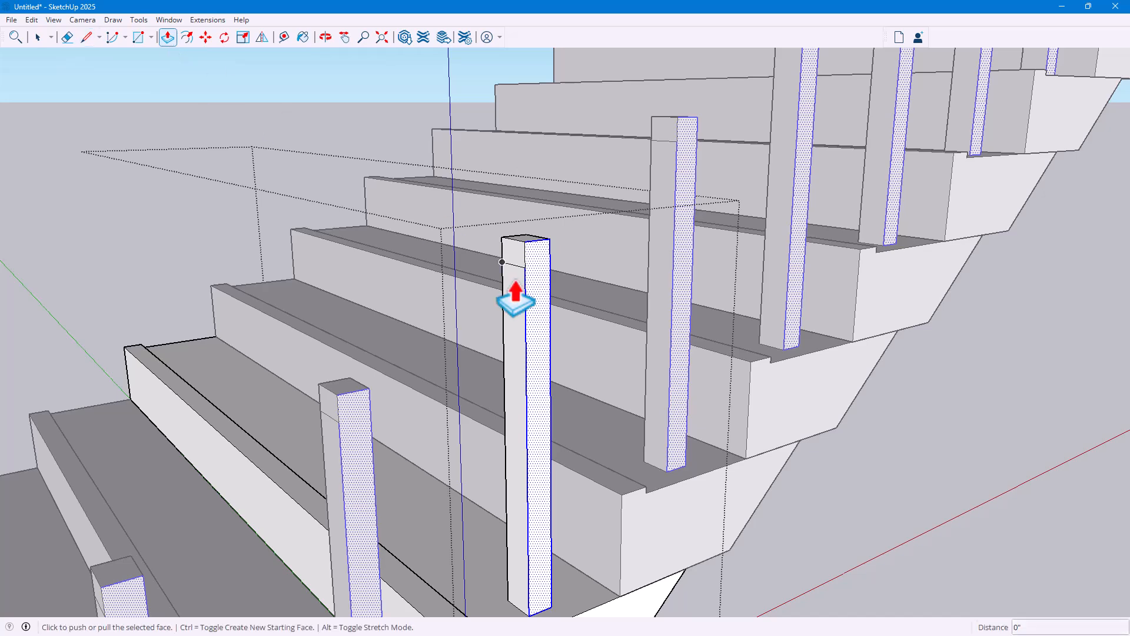
pyautogui.click(512, 265)
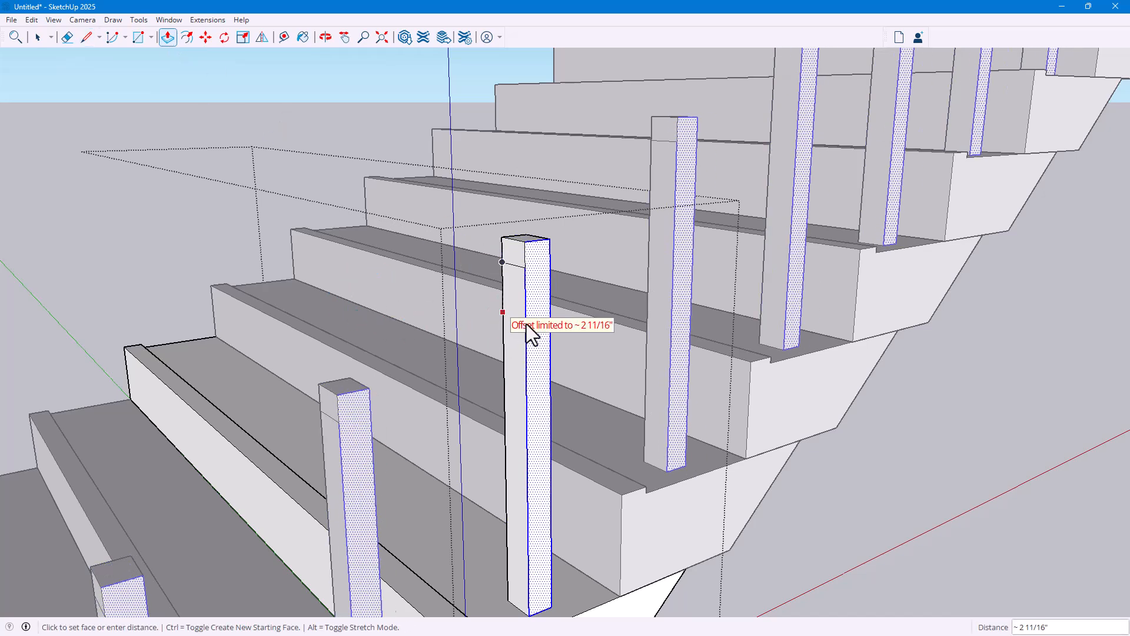
pyautogui.hotkey('ctrl', 'z')
# Step: Push/Pull the section above the line on the post's side face outward about 1' 1 3/4" to form a rail segment
pyautogui.click(37, 37)
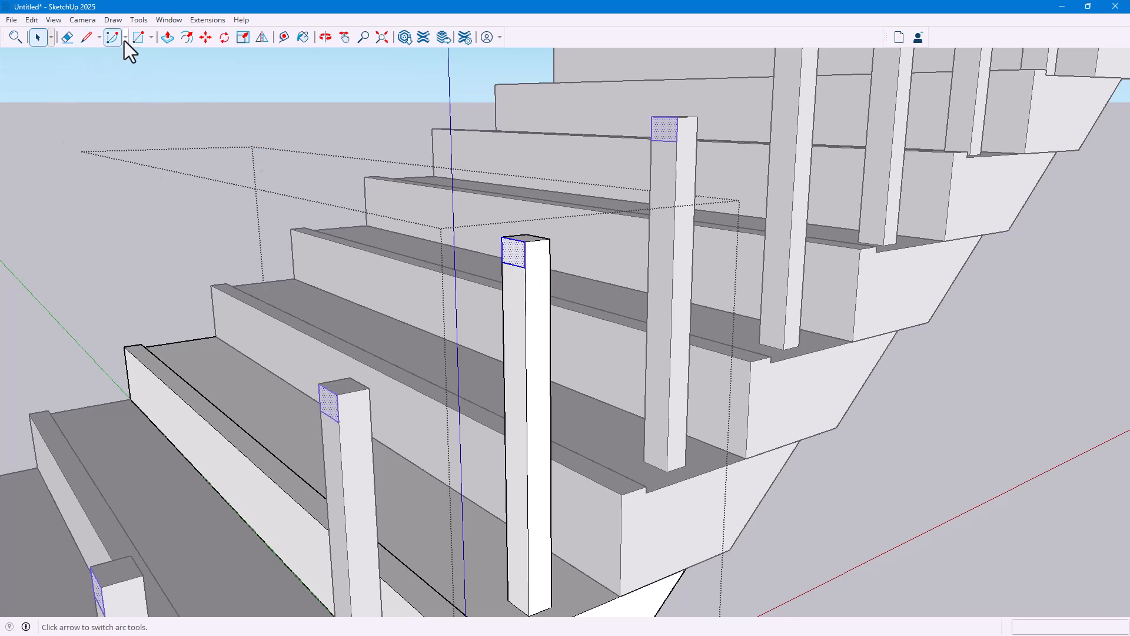
pyautogui.click(168, 38)
pyautogui.click(515, 257)
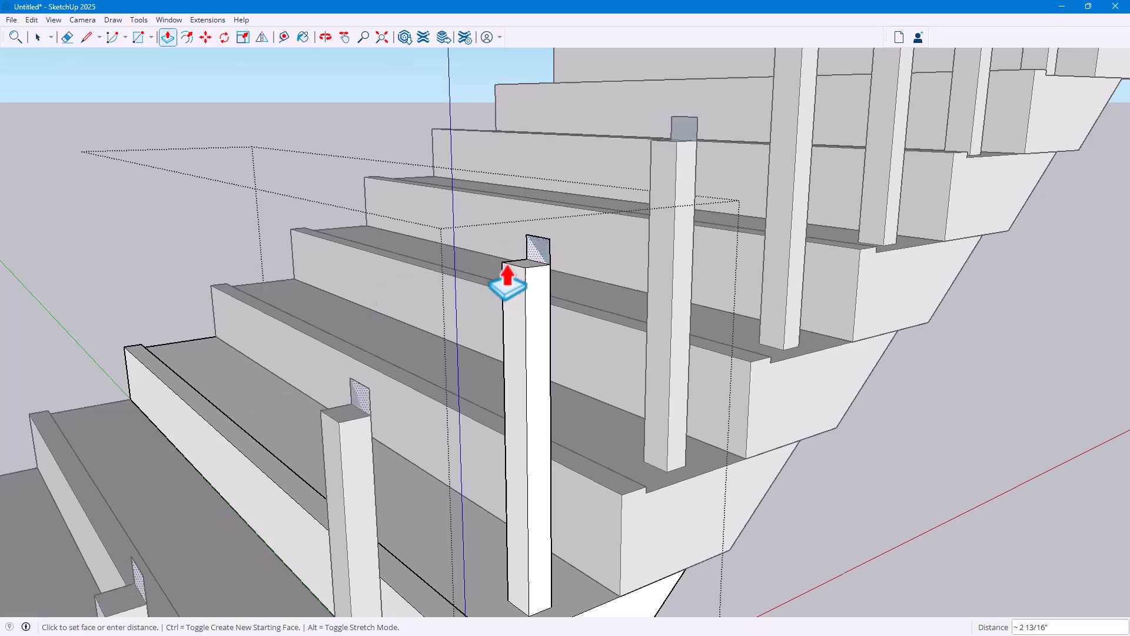
pyautogui.click(382, 302)
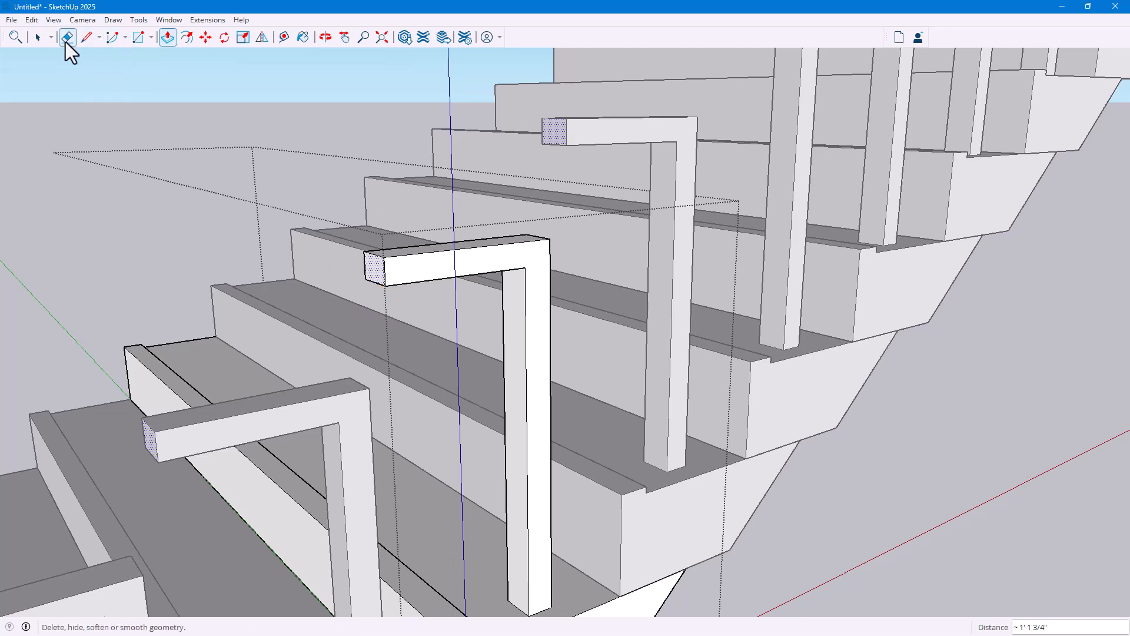
# Step: Move the rail segment's end face down about 10 13/16" so it meets the top of the next lower post
pyautogui.moveTo(444, 220)
pyautogui.mouseDown(button='middle')
pyautogui.moveTo(316, 223)
pyautogui.moveTo(465, 212)
pyautogui.moveTo(171, 118)
pyautogui.mouseUp(button='middle')
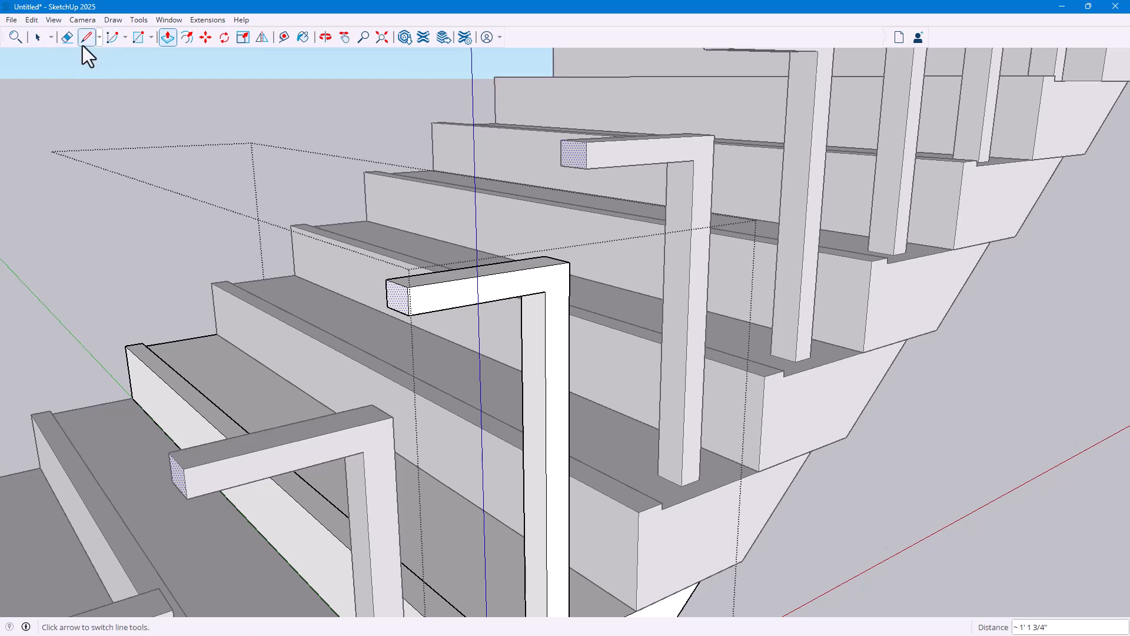
pyautogui.click(206, 37)
pyautogui.click(396, 298)
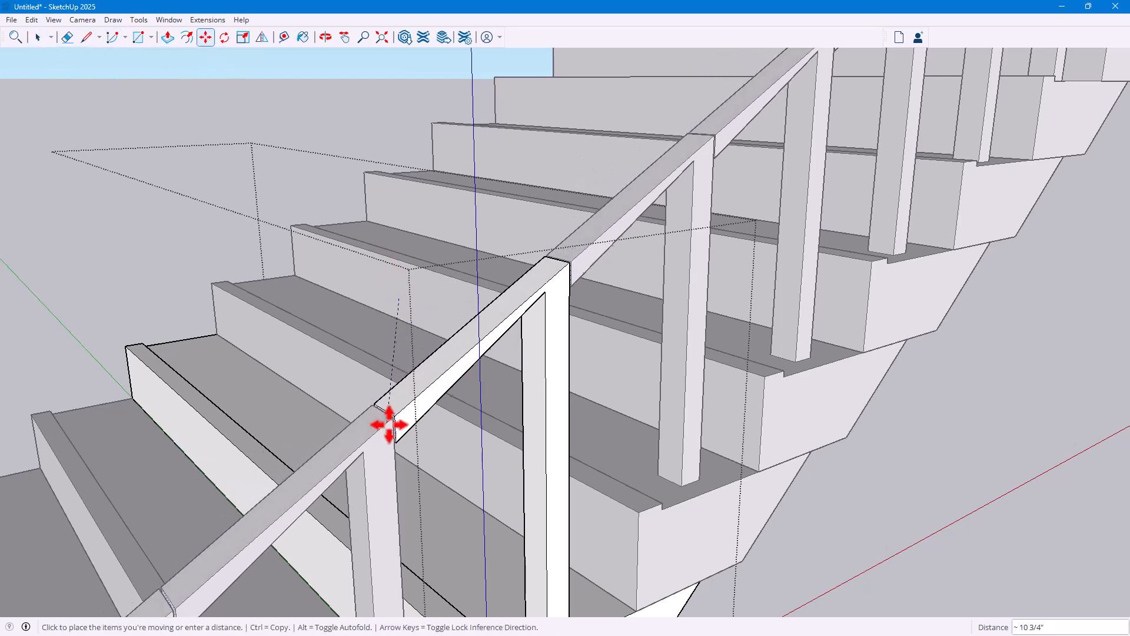
pyautogui.moveTo(379, 434); pyautogui.dragTo(196, 386, button='middle')
pyautogui.scroll(5, 368, 409)
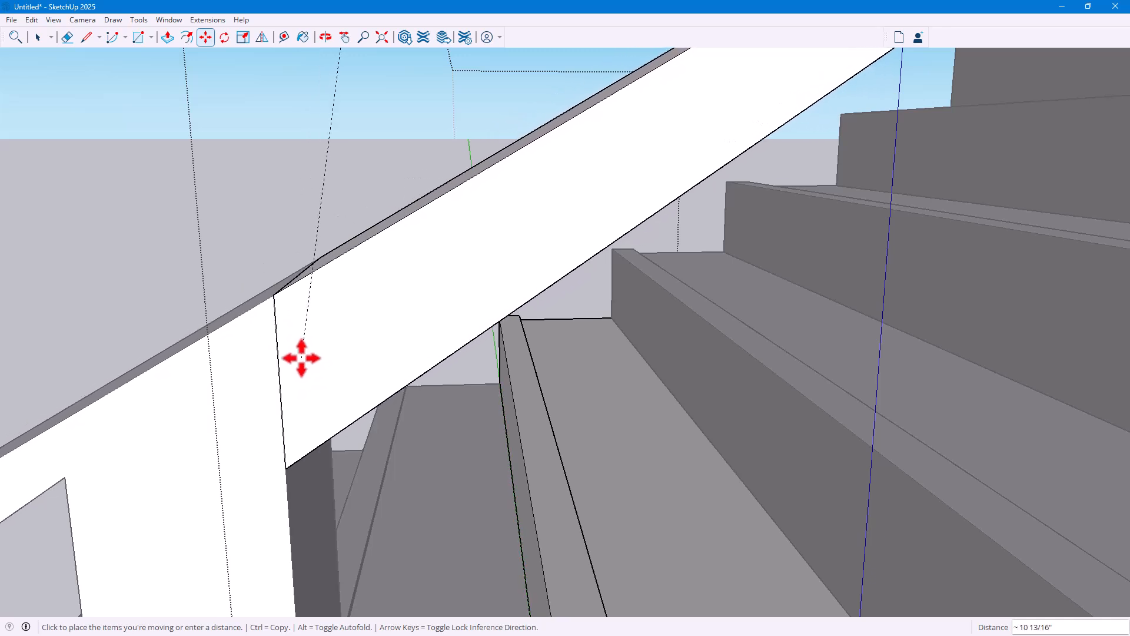
pyautogui.click(299, 360)
# Step: Examine how the sloped rail segments join the posts along the staircase
pyautogui.moveTo(365, 364); pyautogui.dragTo(245, 308, button='middle')
pyautogui.scroll(-10, 463, 373)
pyautogui.scroll(4, 458, 302)
pyautogui.moveTo(459, 303); pyautogui.dragTo(391, 262, button='middle')
pyautogui.scroll(4, 371, 283)
pyautogui.scroll(3, 562, 174)
pyautogui.scroll(3, 562, 174)
pyautogui.scroll(-3, 498, 142)
pyautogui.scroll(-3, 453, 151)
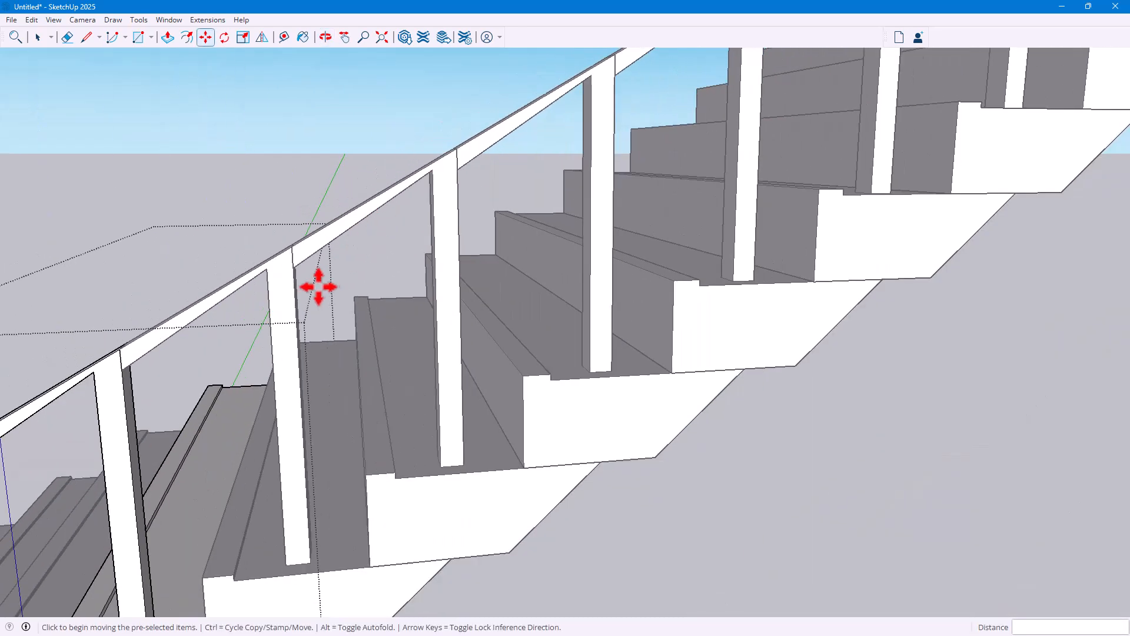
pyautogui.scroll(-3, 320, 285)
pyautogui.click(37, 37)
pyautogui.scroll(3, 396, 286)
pyautogui.scroll(6, 527, 421)
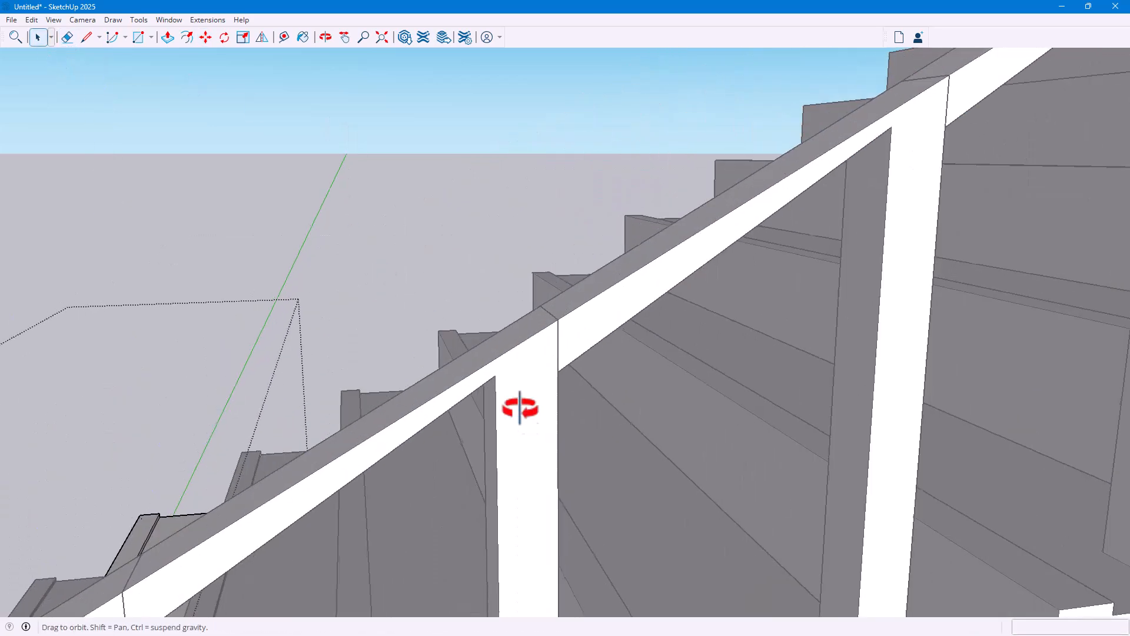
pyautogui.scroll(2, 524, 423)
pyautogui.moveTo(520, 432); pyautogui.dragTo(479, 423, button='middle')
pyautogui.scroll(2, 488, 426)
pyautogui.scroll(-3, 497, 428)
pyautogui.scroll(3, 516, 519)
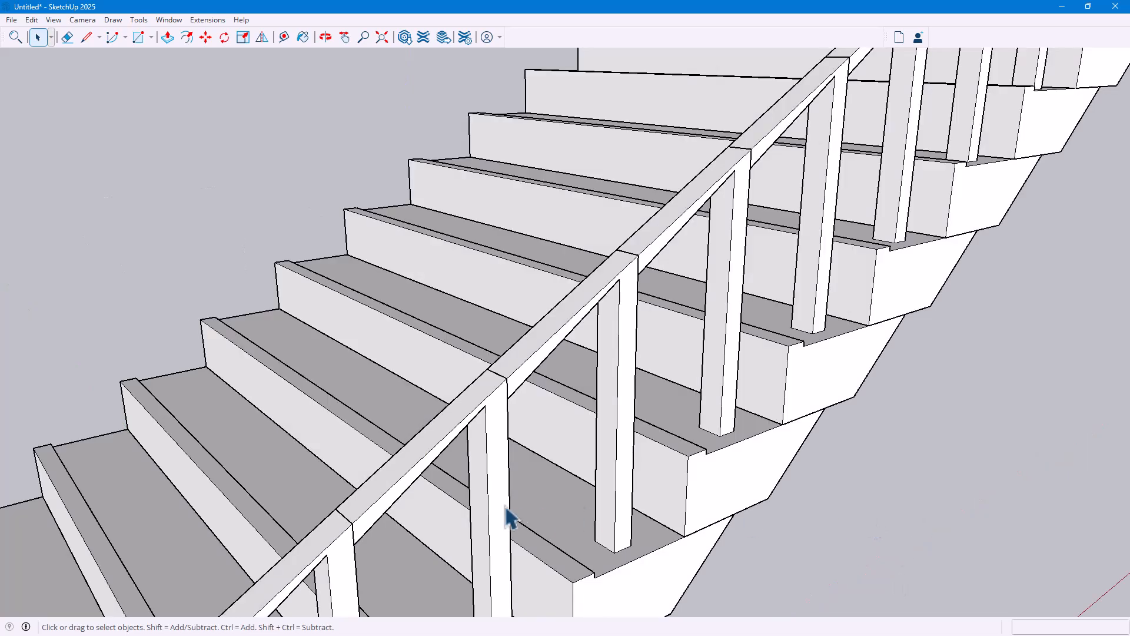
# Step: Move the edge where the rail's underside meets the post down about 1 1/2" and leave the component
pyautogui.scroll(6, 497, 504)
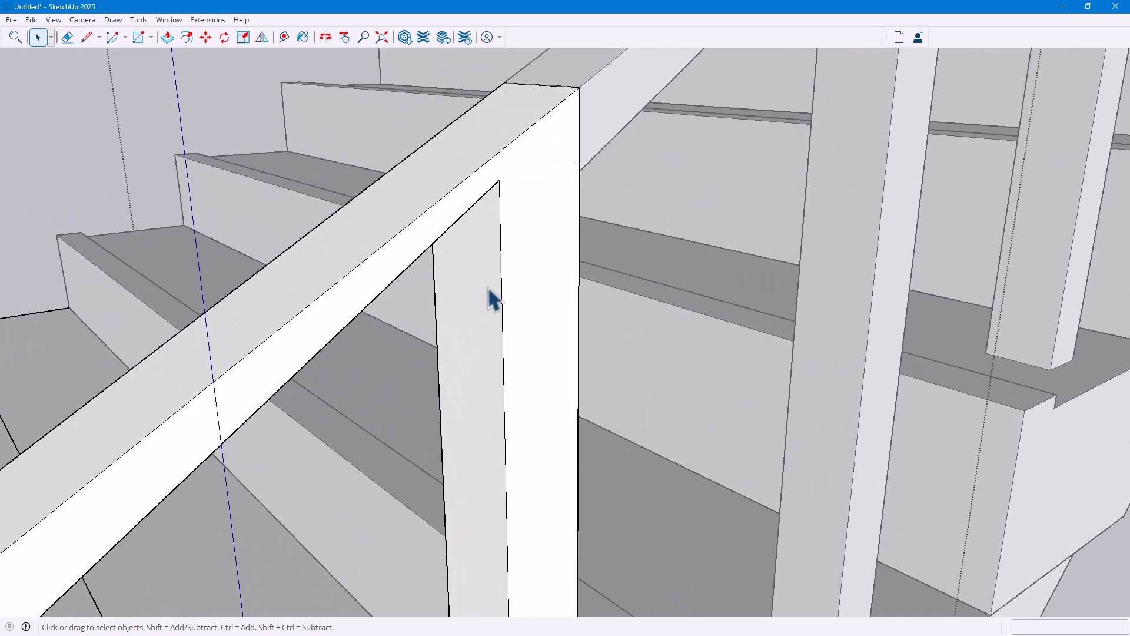
pyautogui.moveTo(494, 300)
pyautogui.mouseDown(button='middle')
pyautogui.moveTo(449, 113)
pyautogui.moveTo(439, 150)
pyautogui.mouseUp(button='middle')
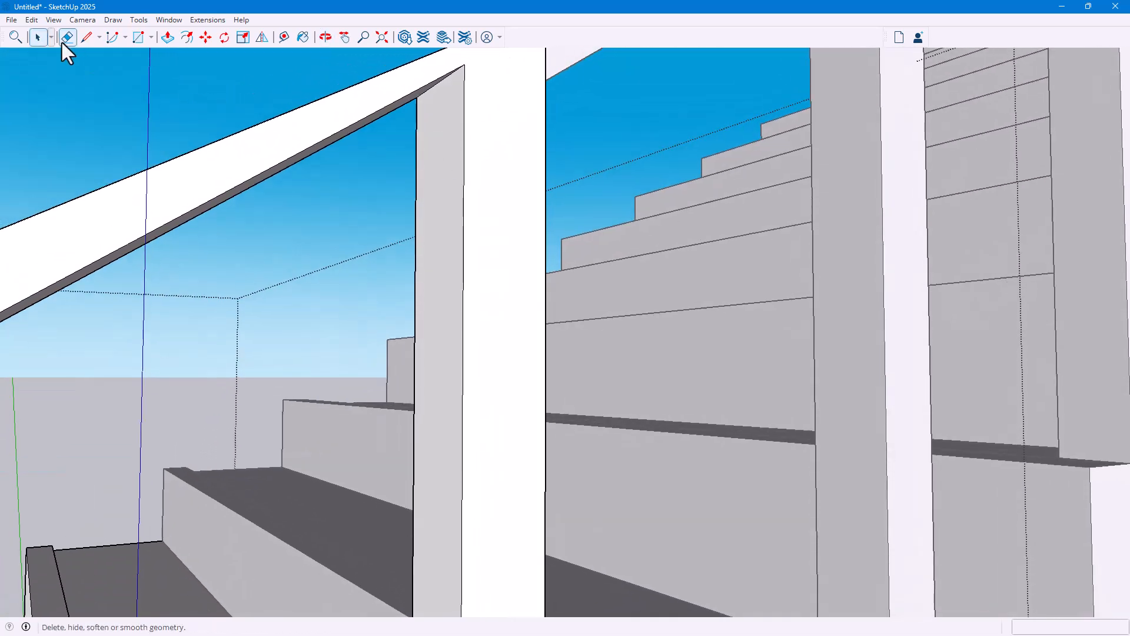
pyautogui.click(203, 37)
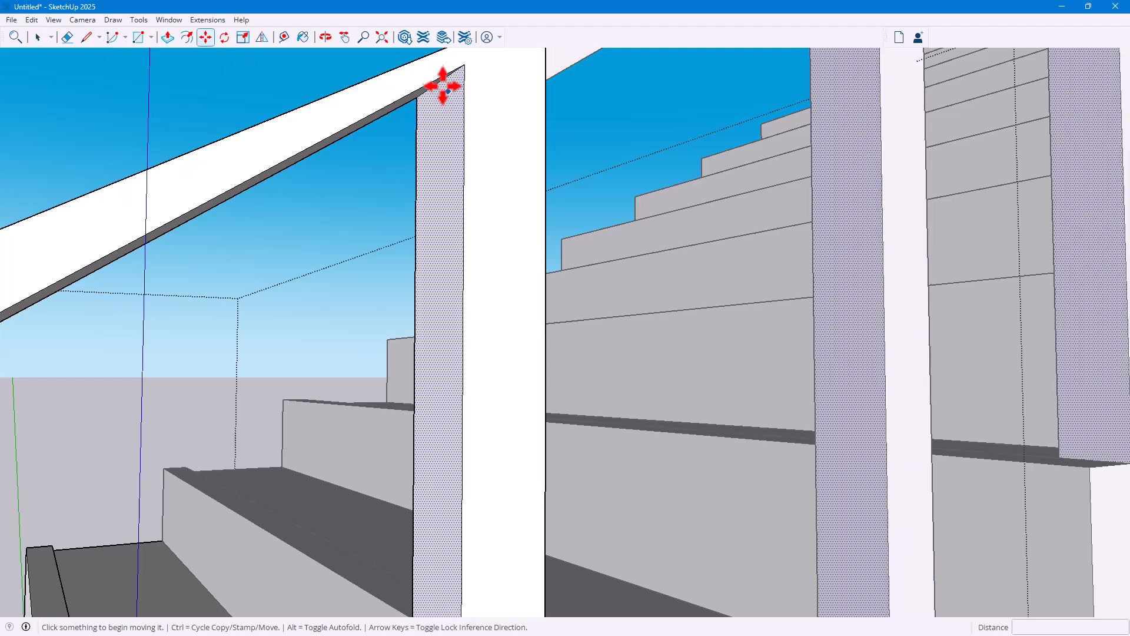
pyautogui.scroll(3, 446, 83)
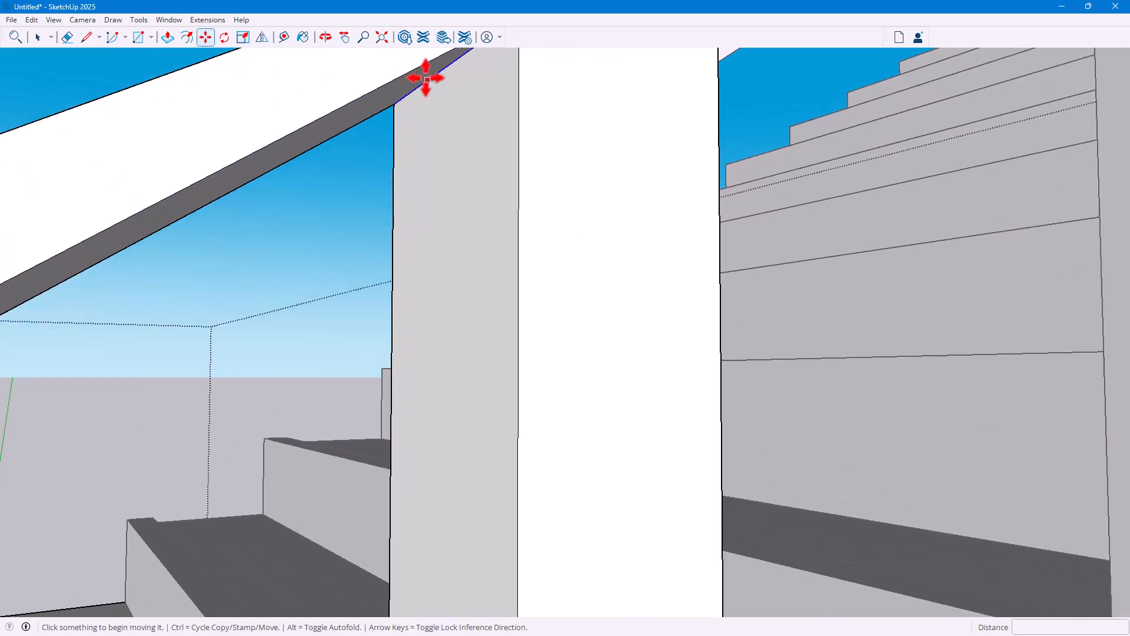
pyautogui.click(429, 82)
pyautogui.moveTo(433, 89); pyautogui.dragTo(388, 187, button='middle')
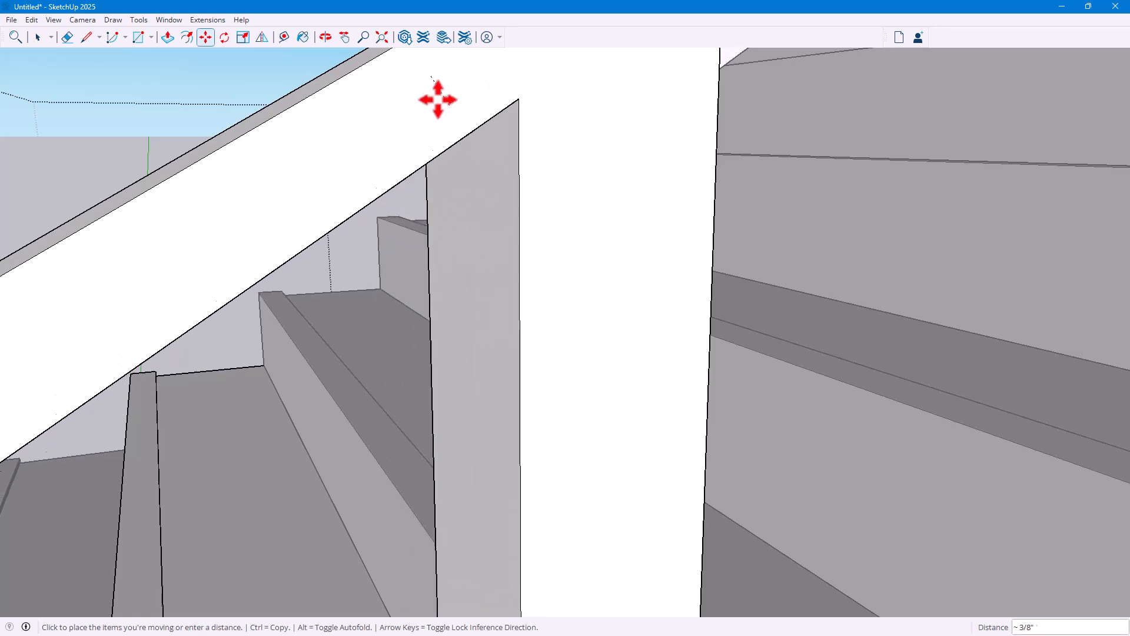
pyautogui.scroll(-3, 445, 134)
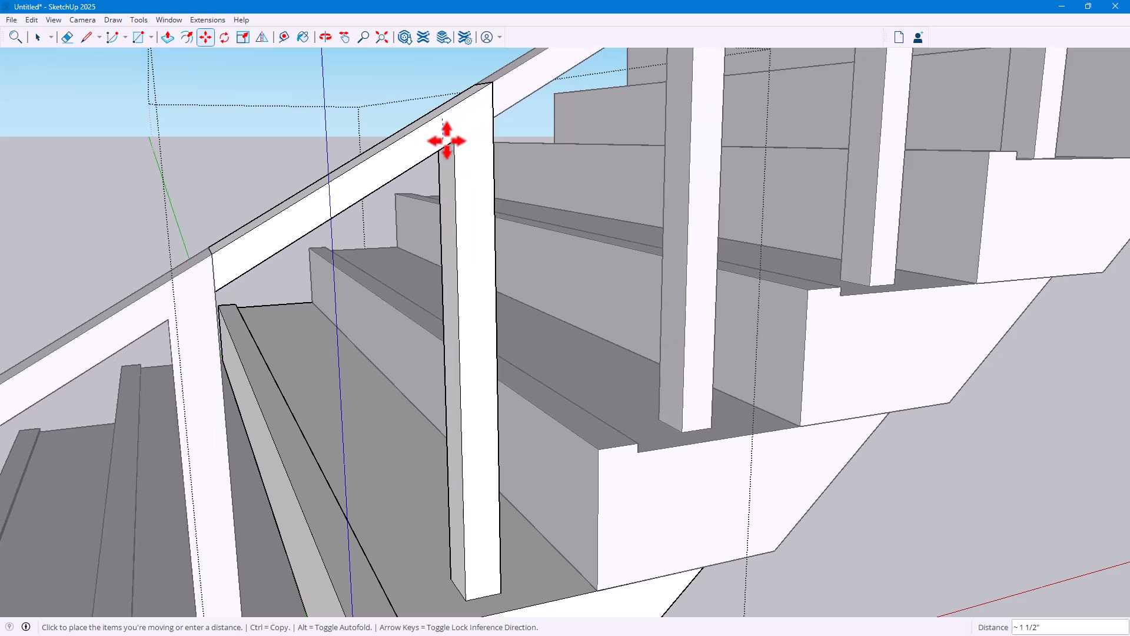
pyautogui.click(446, 140)
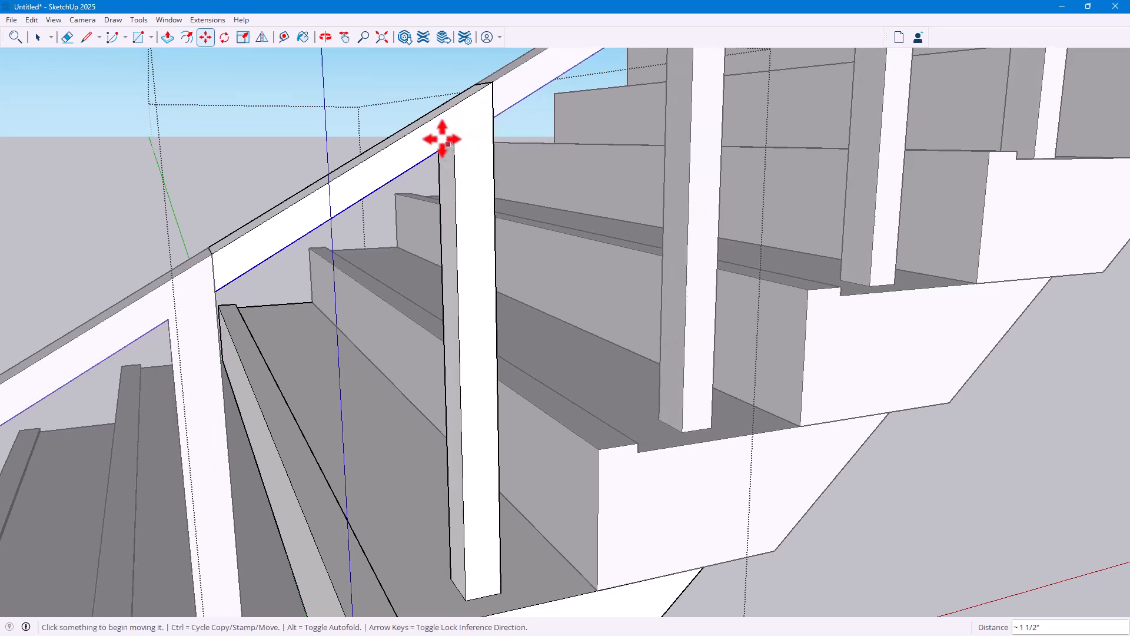
pyautogui.click(37, 37)
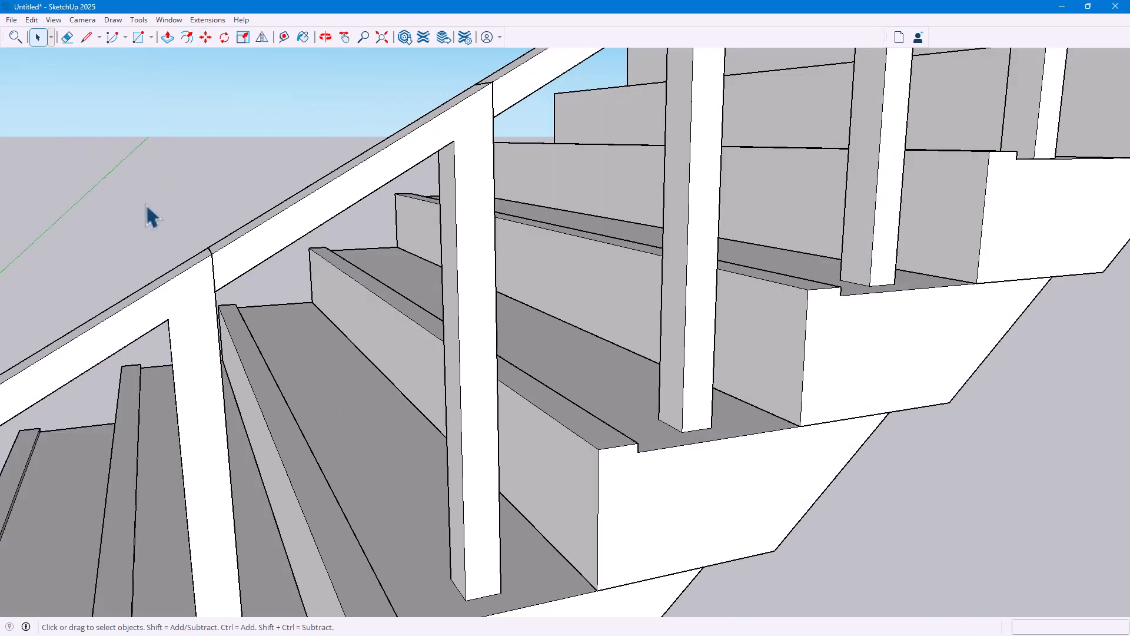
# Step: Examine the whole staircase with its balusters and handrail from several angles
pyautogui.scroll(-6, 230, 259)
pyautogui.moveTo(233, 294); pyautogui.dragTo(565, 398, button='middle')
pyautogui.scroll(3, 337, 324)
pyautogui.scroll(3, 577, 365)
pyautogui.moveTo(506, 350); pyautogui.dragTo(622, 307, button='middle')
pyautogui.scroll(-4, 622, 306)
pyautogui.scroll(3, 625, 304)
pyautogui.moveTo(643, 370); pyautogui.dragTo(671, 382, button='middle')
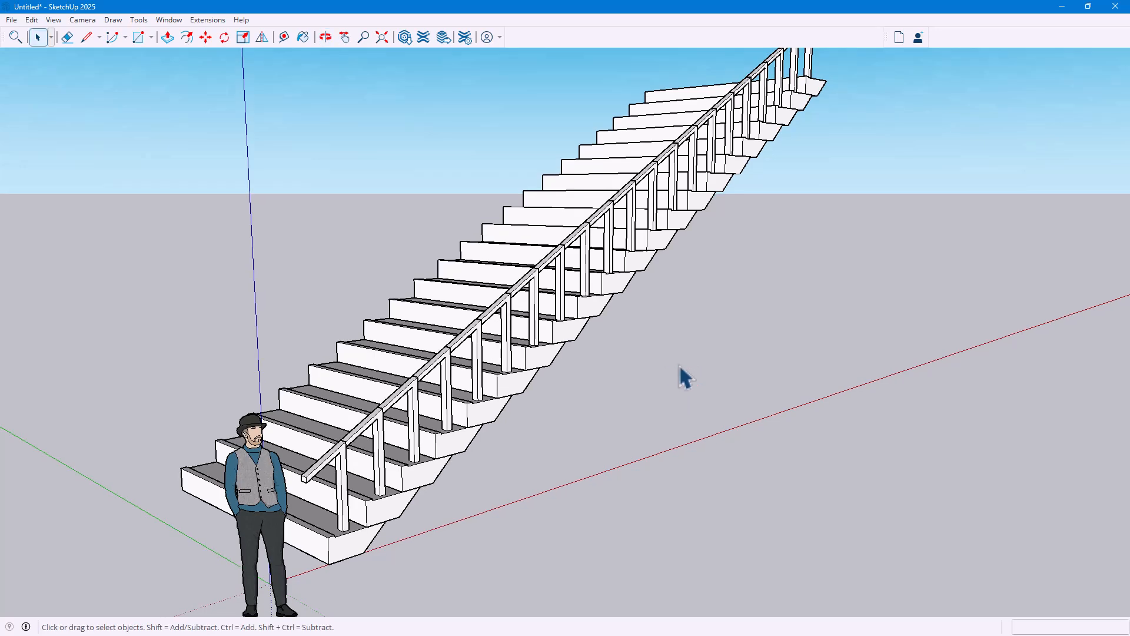
pyautogui.moveTo(681, 373); pyautogui.dragTo(742, 402, button='middle')
pyautogui.scroll(-2, 744, 412)
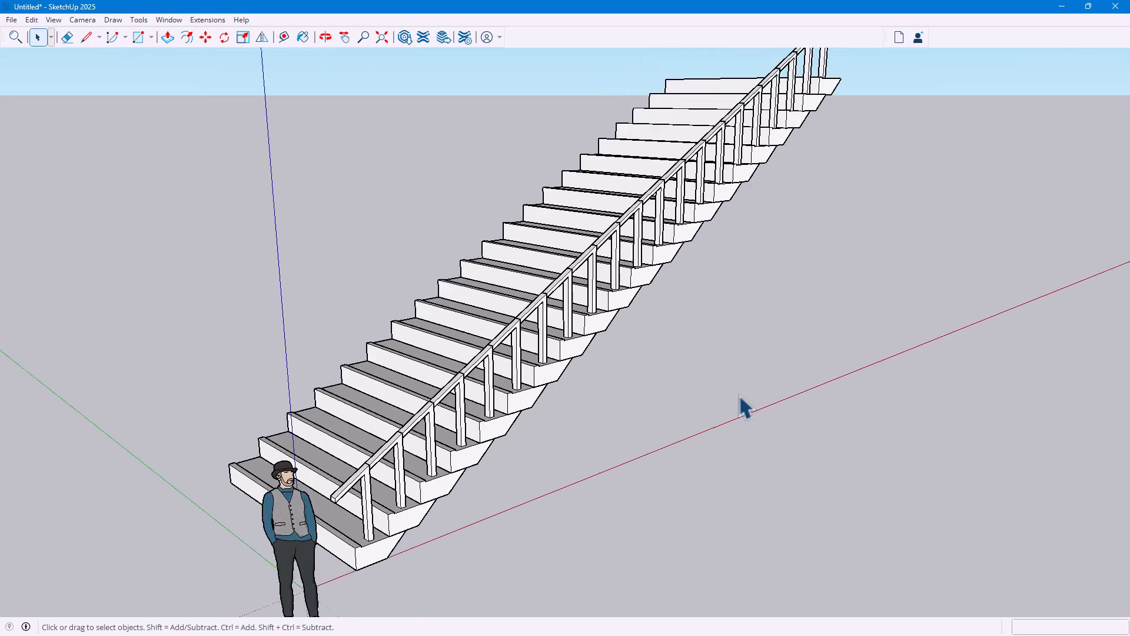
pyautogui.moveTo(744, 412)
pyautogui.mouseDown(button='middle')
pyautogui.moveTo(651, 383)
pyautogui.moveTo(644, 391)
pyautogui.mouseUp(button='middle')
pyautogui.scroll(-2, 643, 391)
pyautogui.scroll(1, 665, 386)
pyautogui.scroll(-1, 665, 387)
pyautogui.scroll(4, 668, 387)
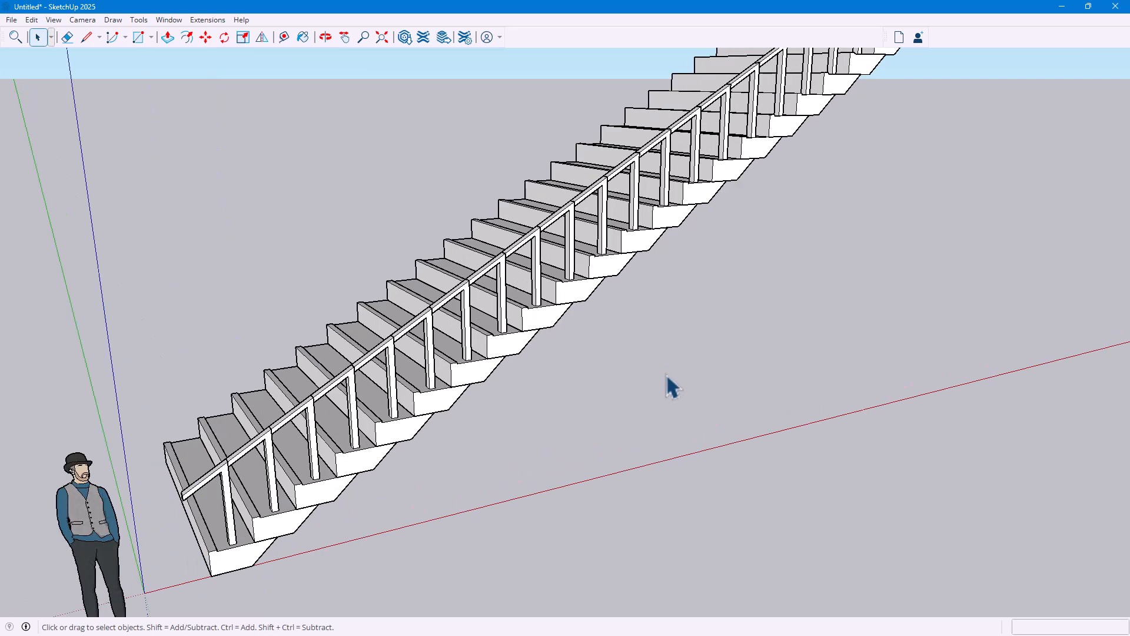
pyautogui.scroll(-1, 670, 387)
pyautogui.moveTo(643, 379); pyautogui.dragTo(740, 370, button='middle')
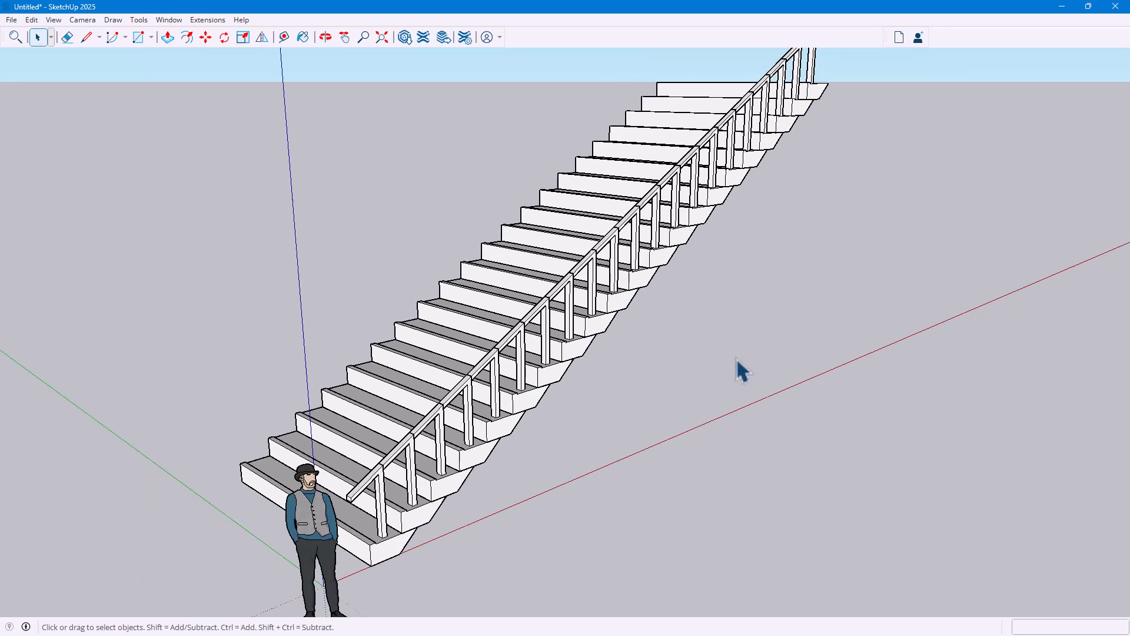